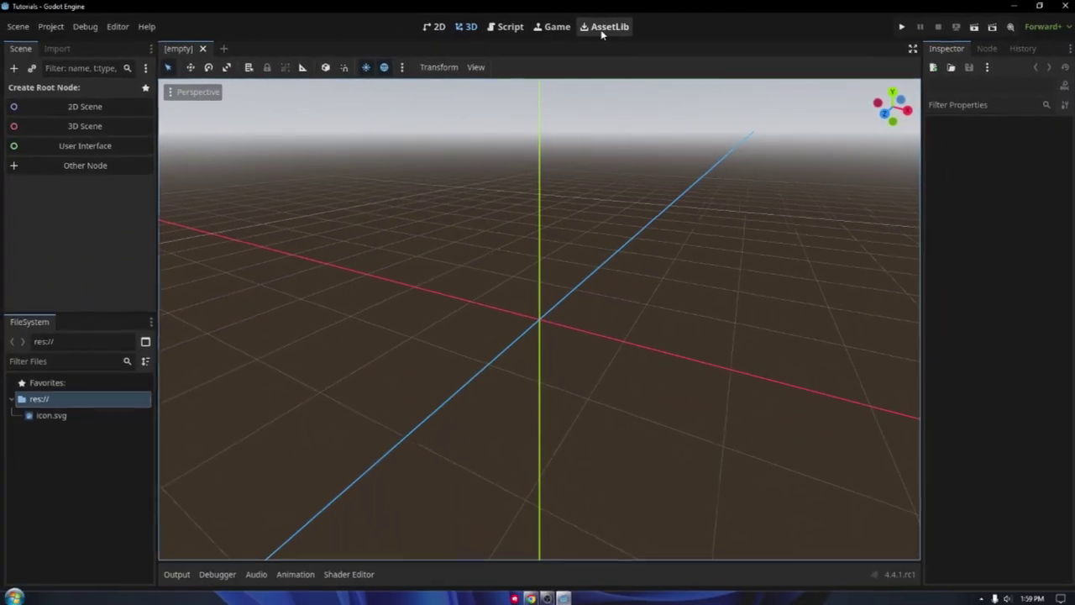
# - Search the AssetLib for 'vrm' to locate the VRM Importer add-on
pyautogui.click(548, 52)
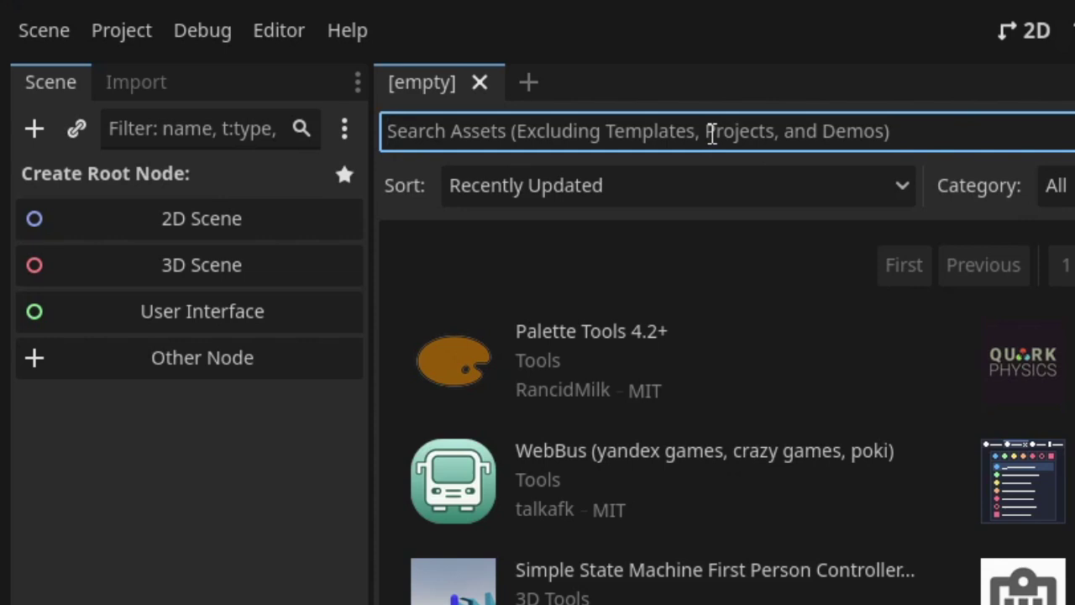
pyautogui.write('vrm')
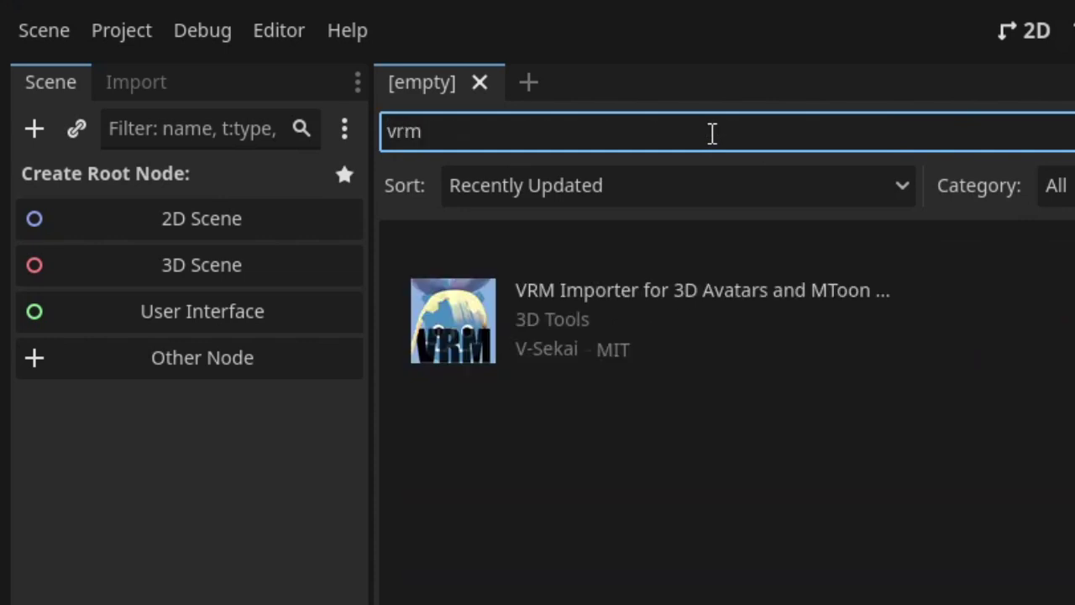
# - Download and install the VRM Importer for 3D Avatars asset into the project
pyautogui.click(697, 290)
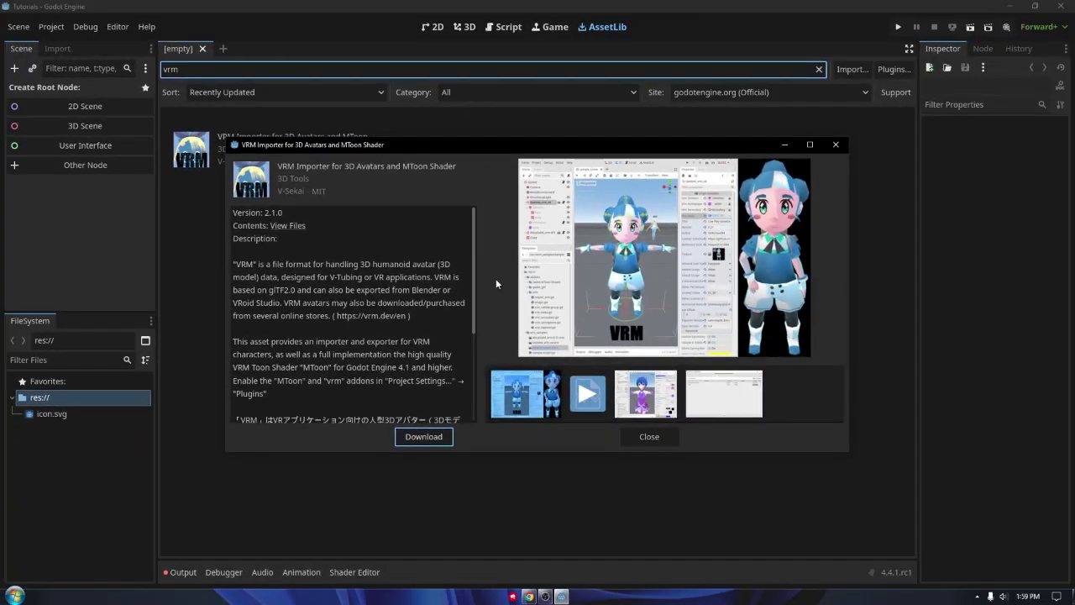
pyautogui.scroll(-3, 425, 281)
pyautogui.scroll(3, 425, 281)
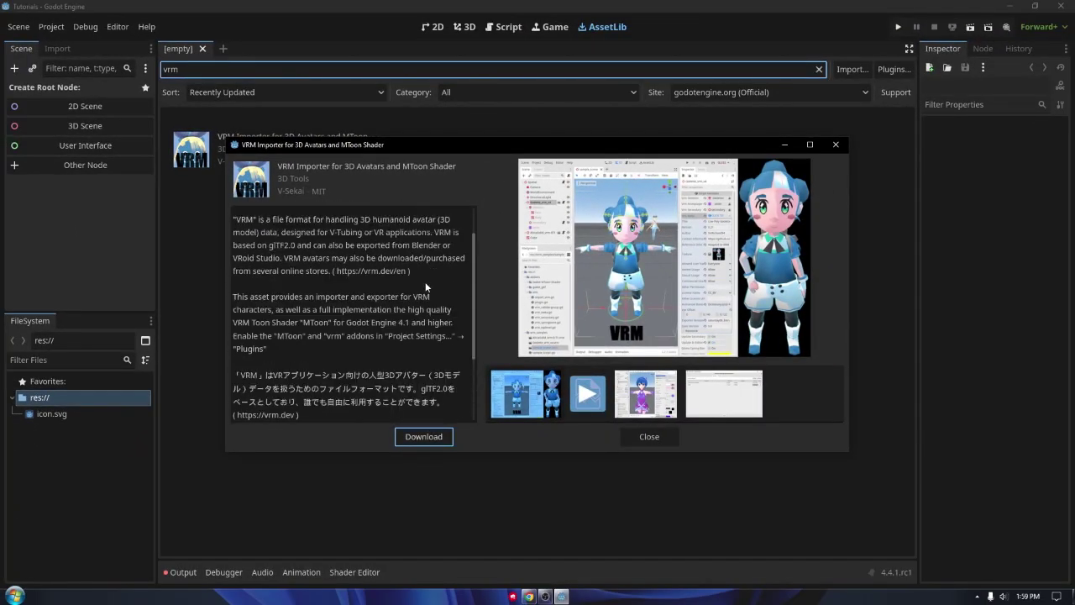
pyautogui.click(425, 435)
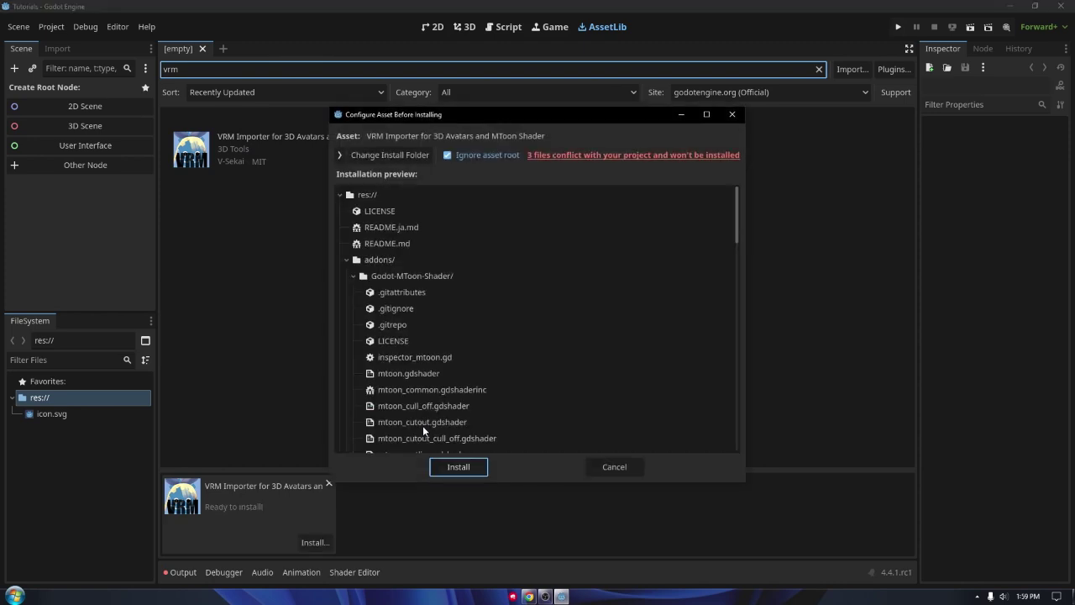
pyautogui.click(448, 465)
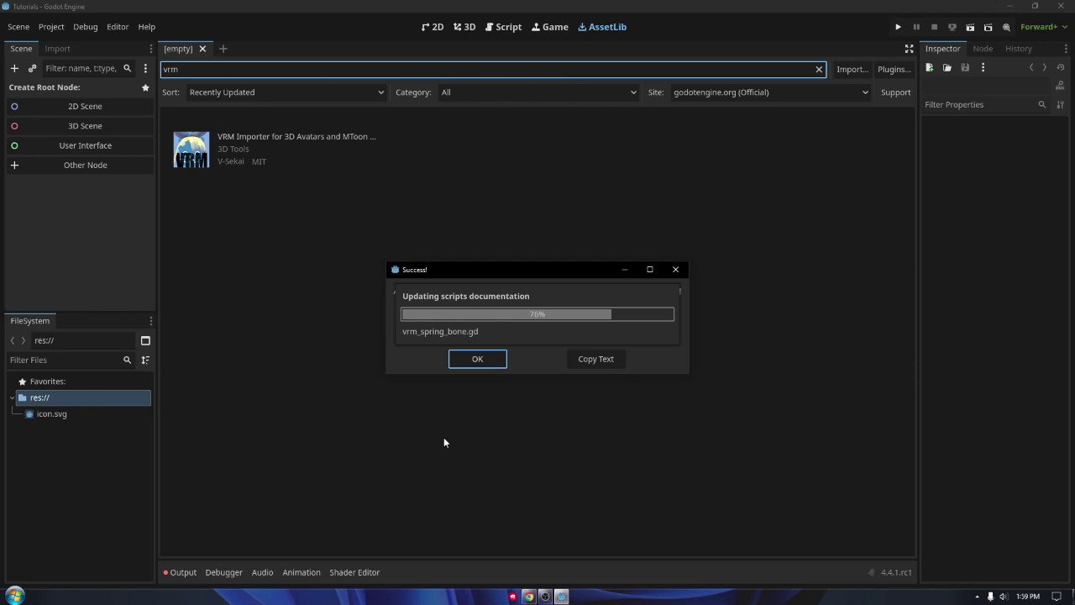
pyautogui.click(477, 359)
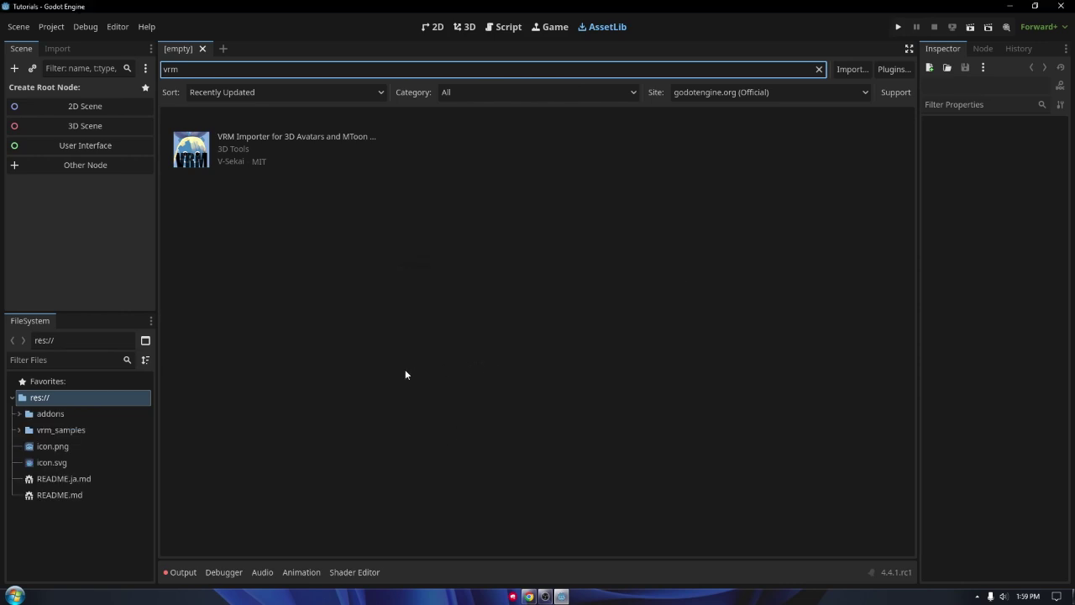
# - Clear all messages from the Output panel and hide it again
pyautogui.click(200, 569)
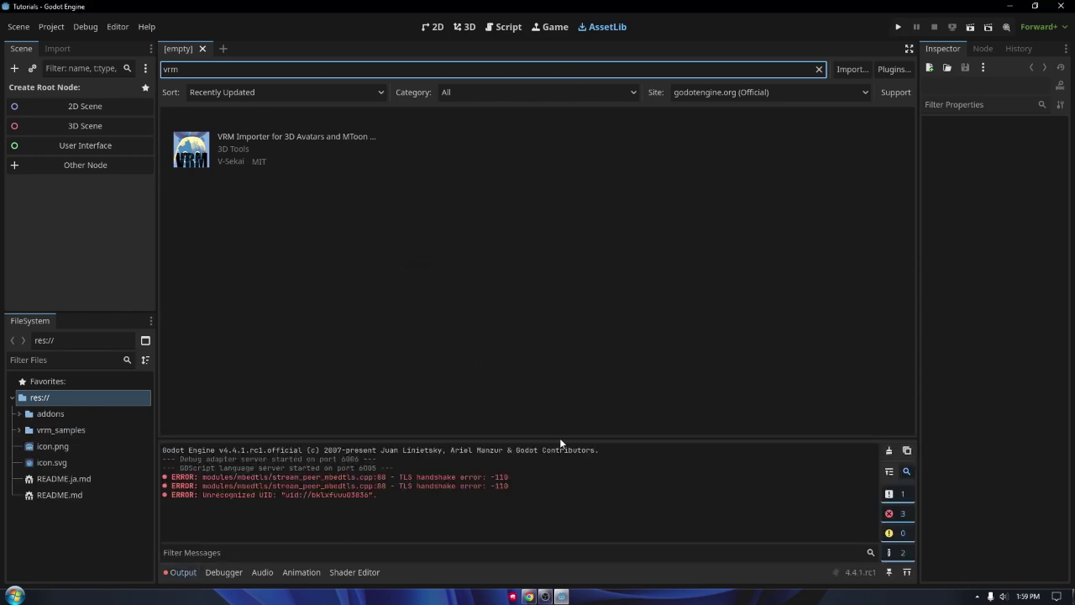
pyautogui.click(887, 452)
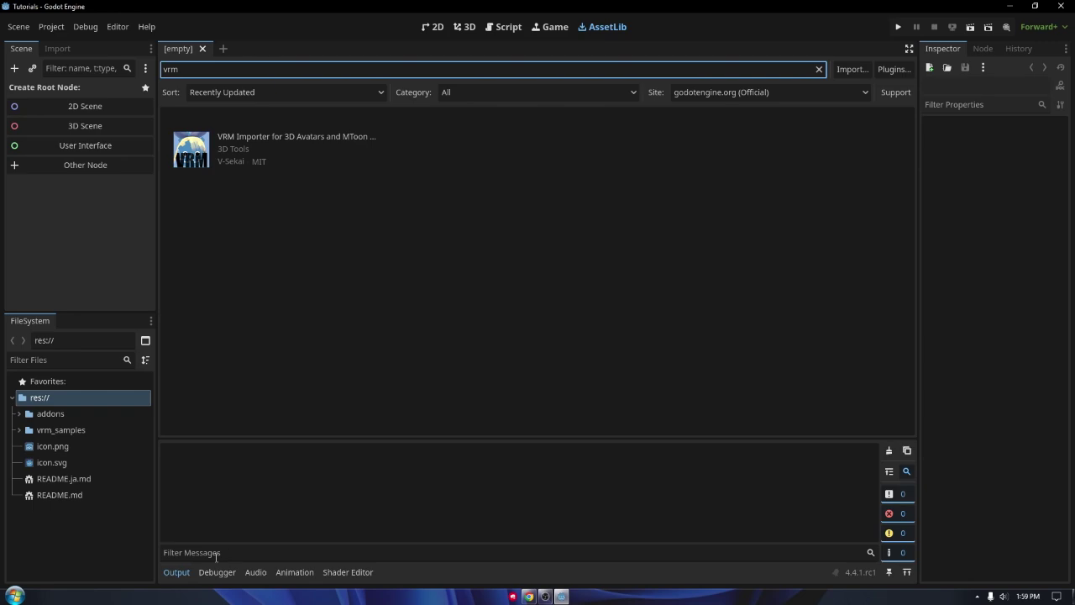
pyautogui.click(178, 572)
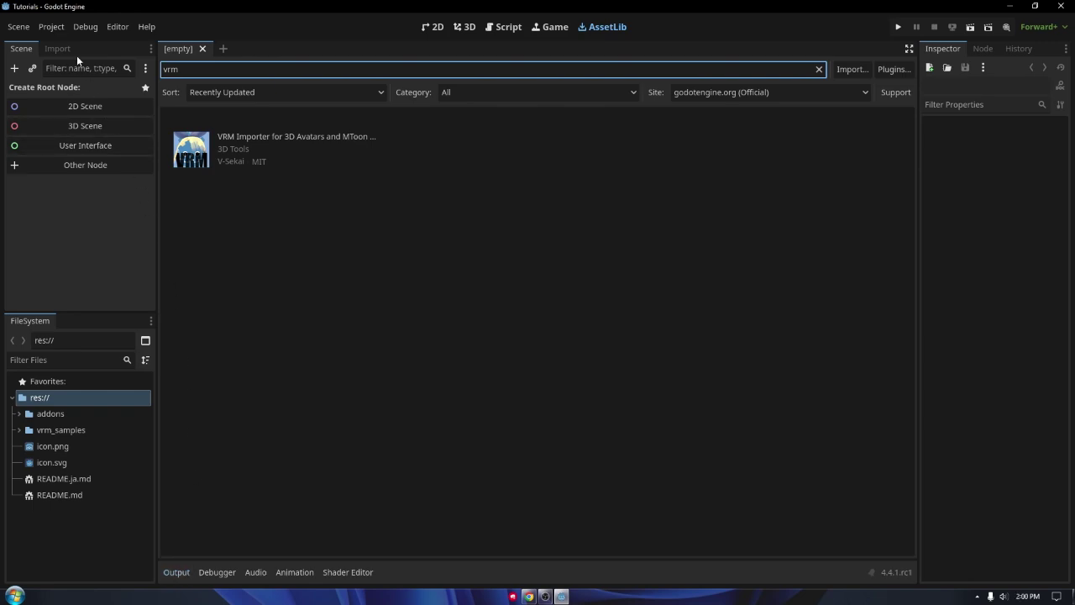
# - Enable the VRM and MToon Shader plugins in Project Settings, then return to the 3D view
pyautogui.click(52, 26)
pyautogui.click(68, 41)
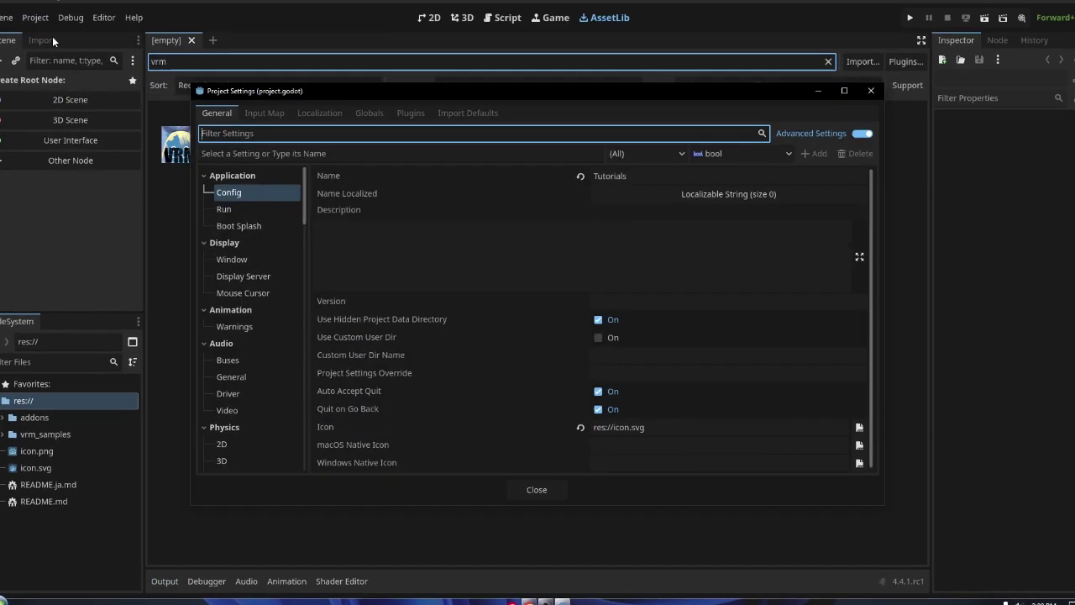
pyautogui.click(404, 104)
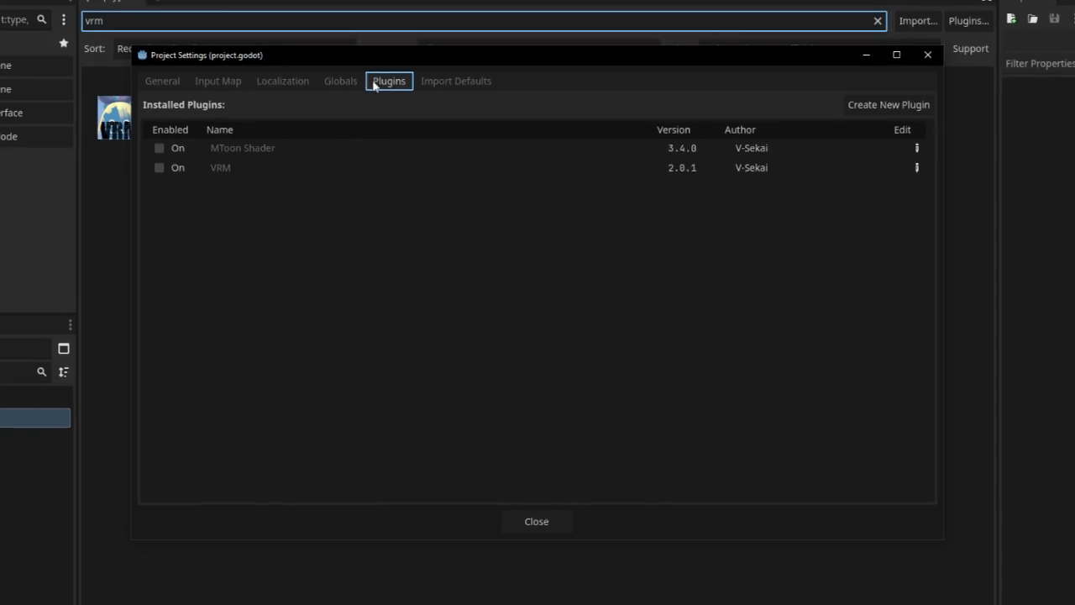
pyautogui.click(156, 164)
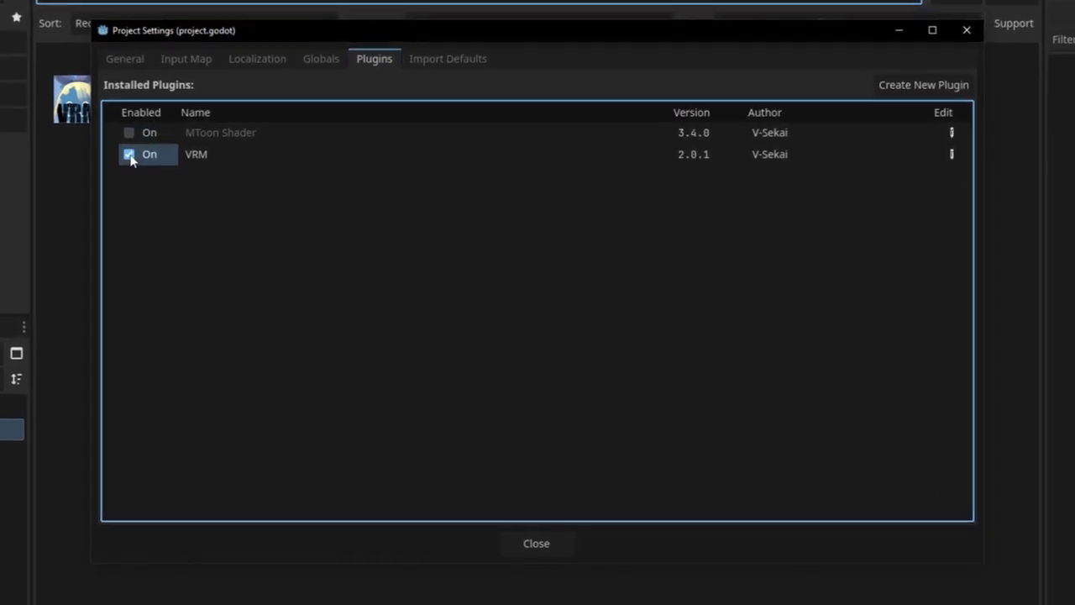
pyautogui.click(126, 130)
pyautogui.click(554, 548)
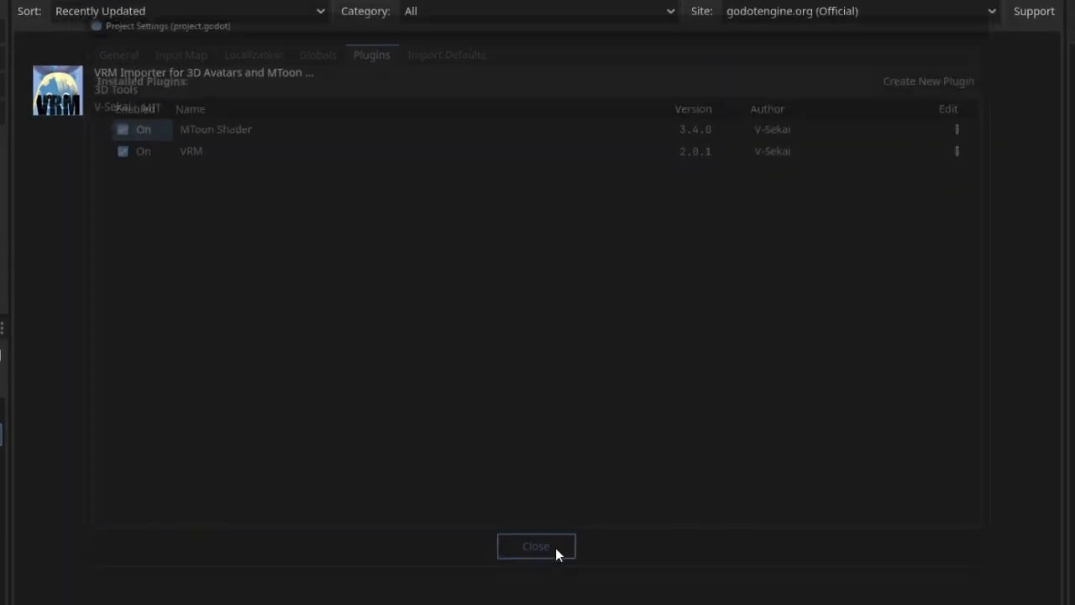
pyautogui.click(512, 0)
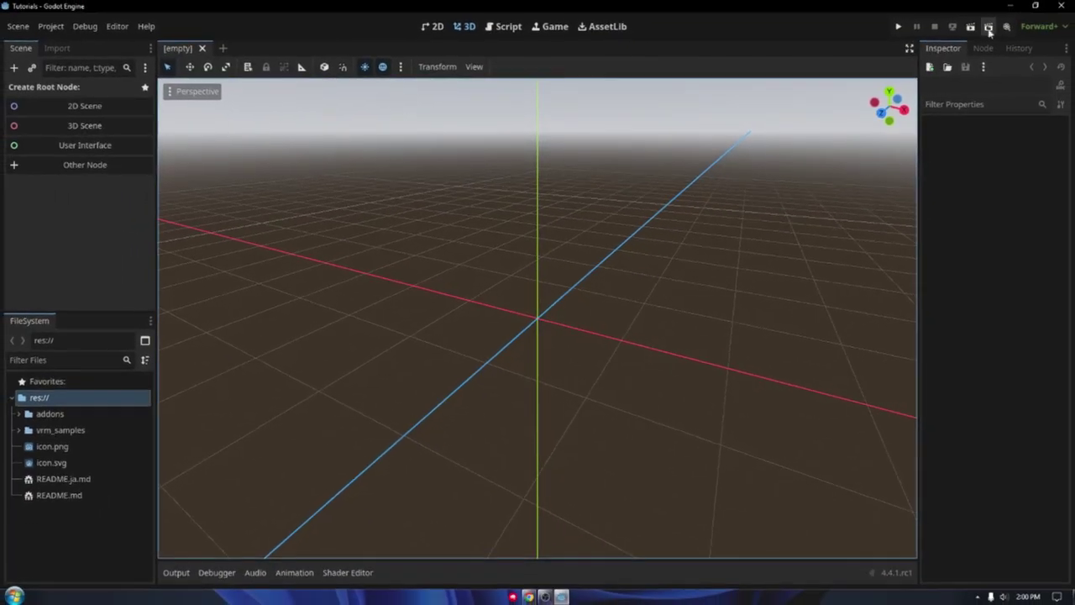
# - Launch VRoid Studio from the Start menu and browse its sample avatar list
pyautogui.click(1008, 9)
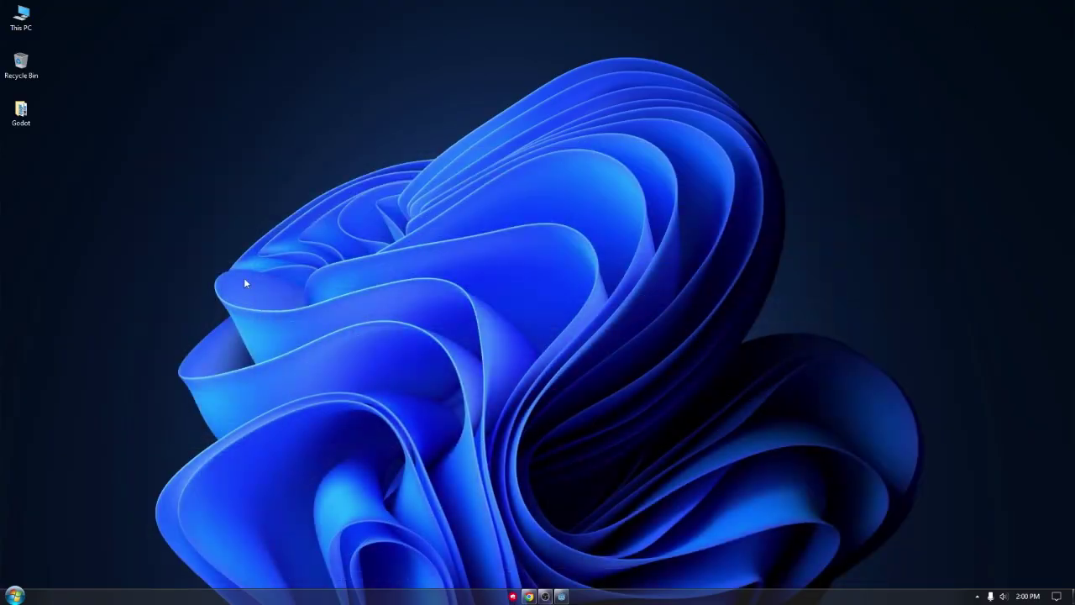
pyautogui.click(16, 593)
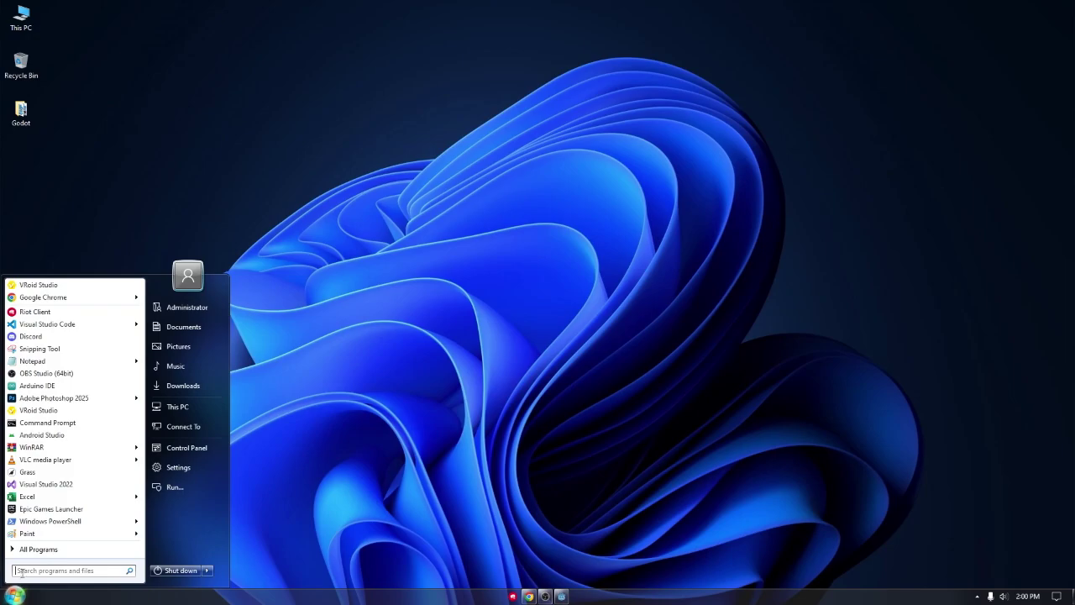
pyautogui.click(47, 410)
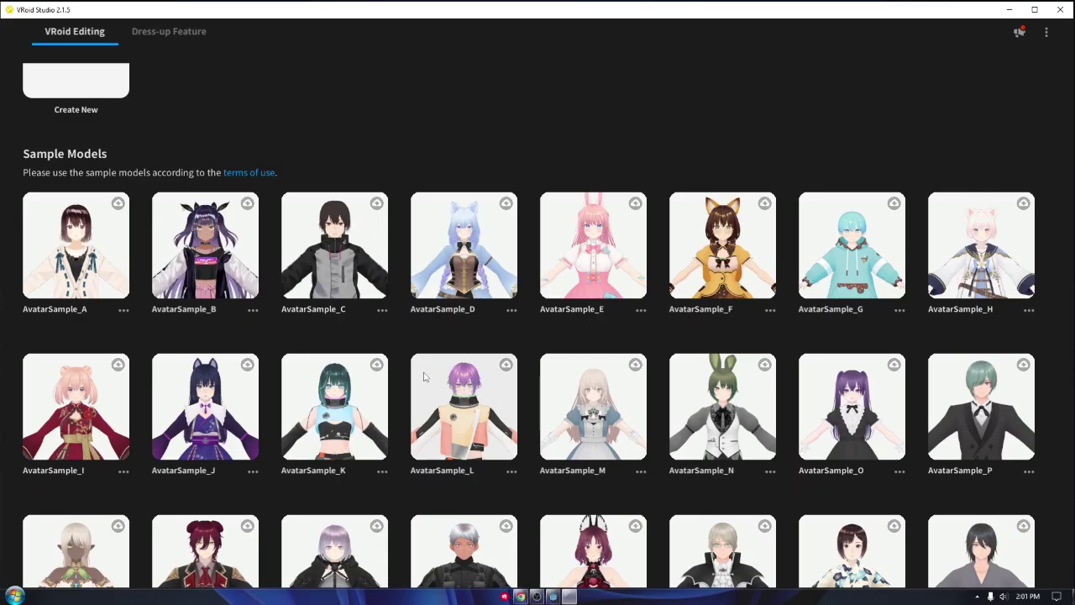
pyautogui.scroll(2, 425, 373)
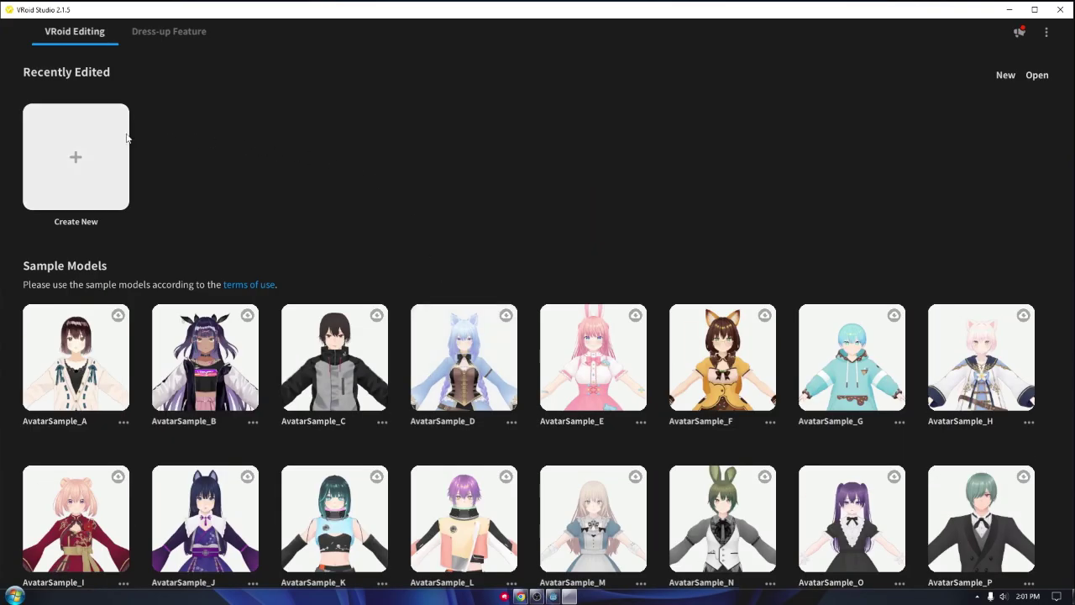
pyautogui.click(126, 139)
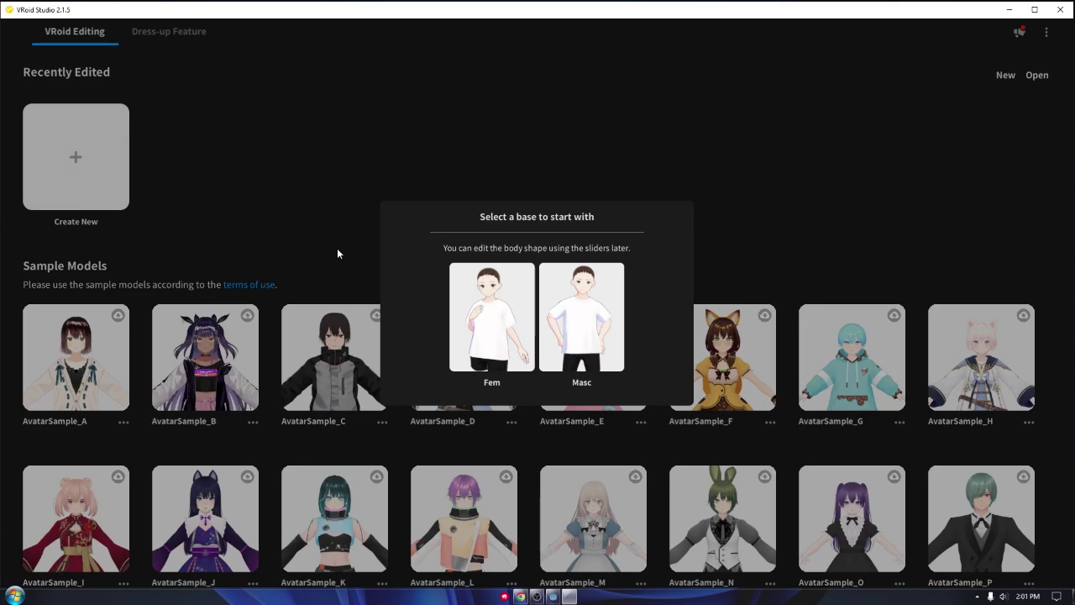
pyautogui.click(338, 250)
pyautogui.scroll(-1, 350, 244)
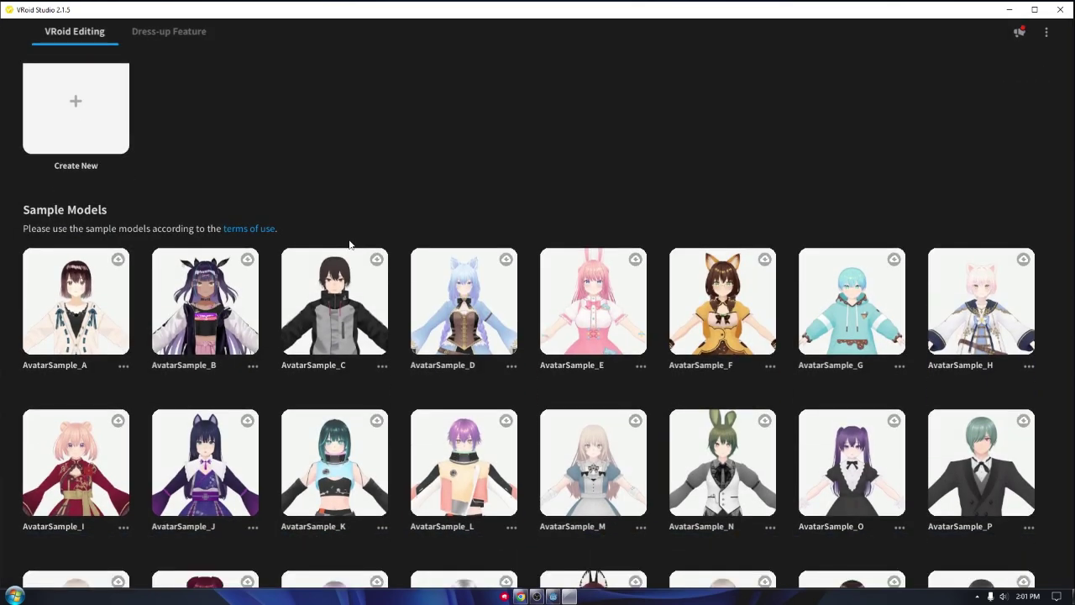
pyautogui.scroll(-3, 349, 243)
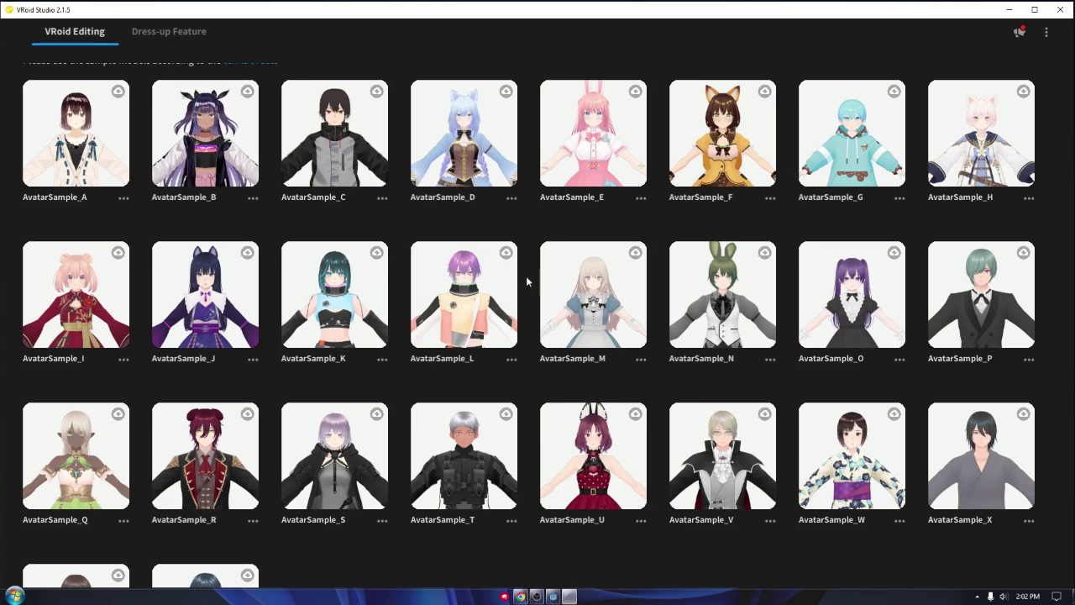
# - Load AvatarSample_M, apply the first preset base hairstyle, and bring up the export options
pyautogui.click(594, 313)
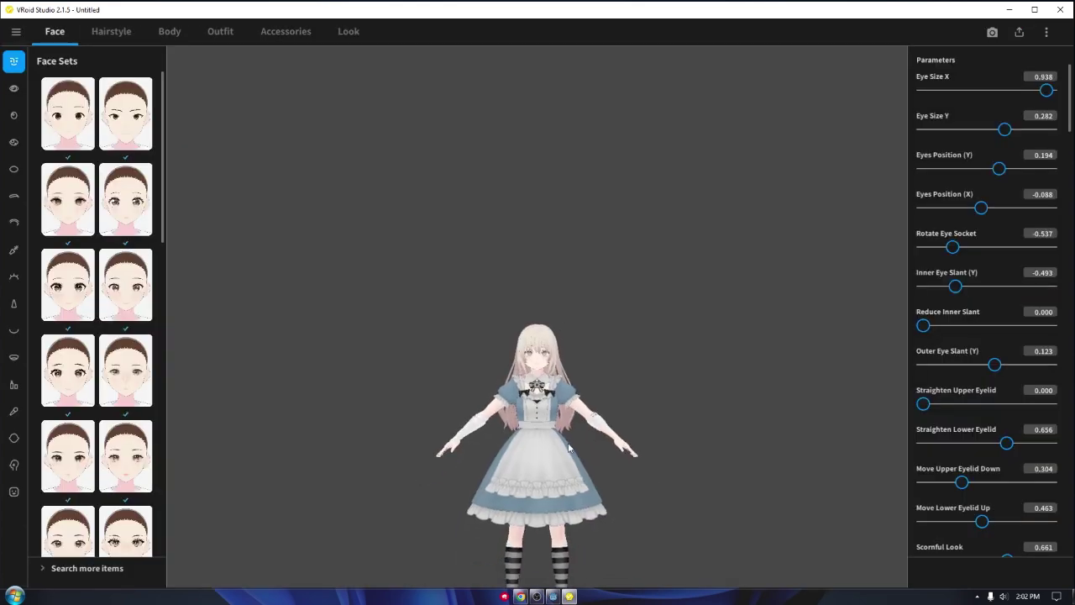
pyautogui.moveTo(568, 448); pyautogui.dragTo(503, 348)
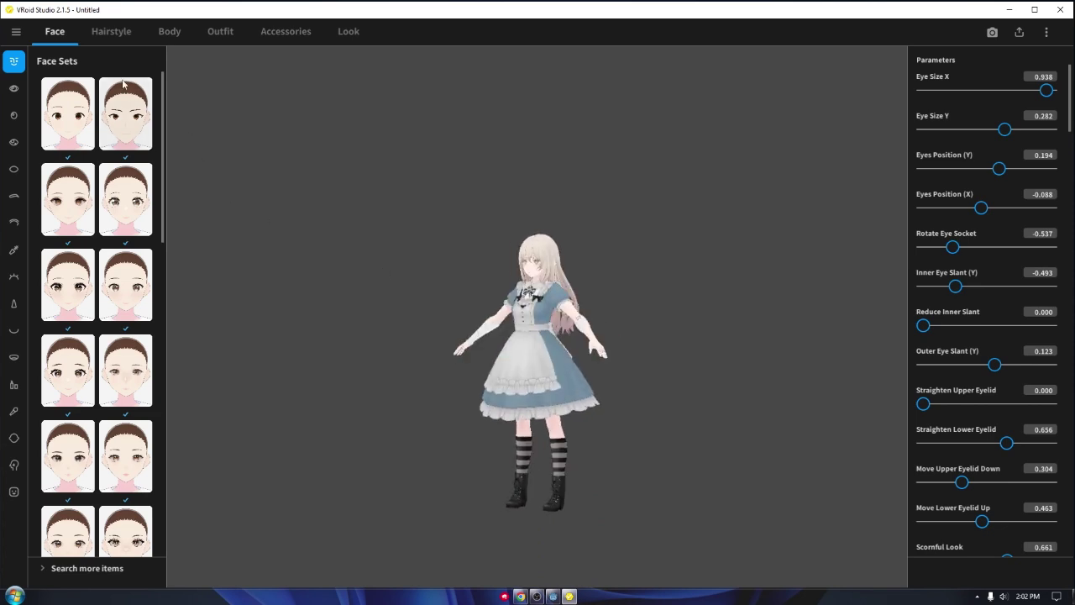
pyautogui.click(111, 32)
pyautogui.click(13, 276)
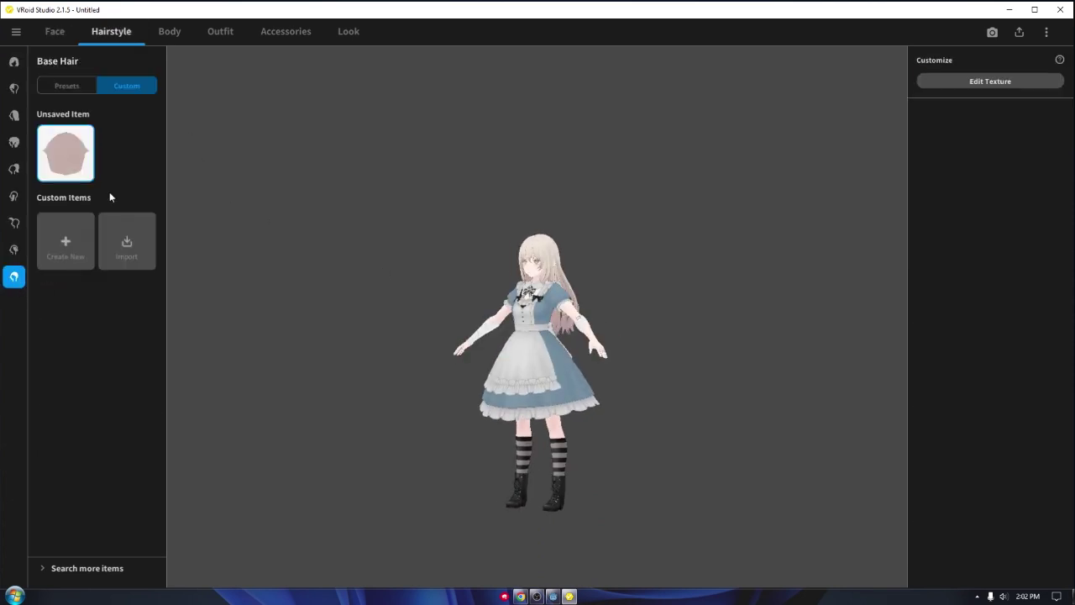
pyautogui.click(74, 87)
pyautogui.click(74, 142)
pyautogui.moveTo(225, 241); pyautogui.dragTo(333, 358)
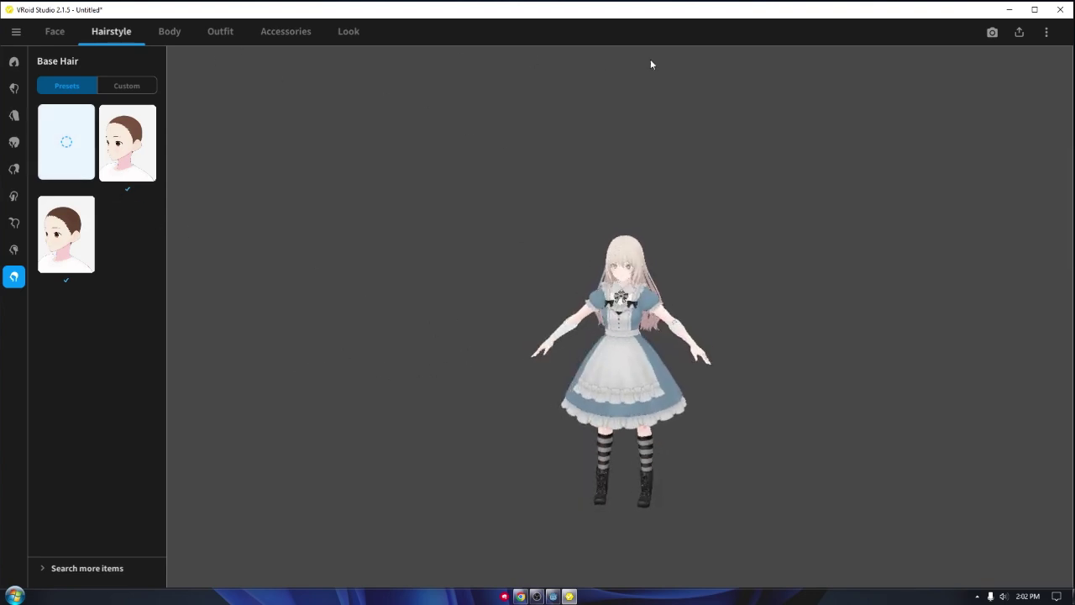
pyautogui.click(1016, 34)
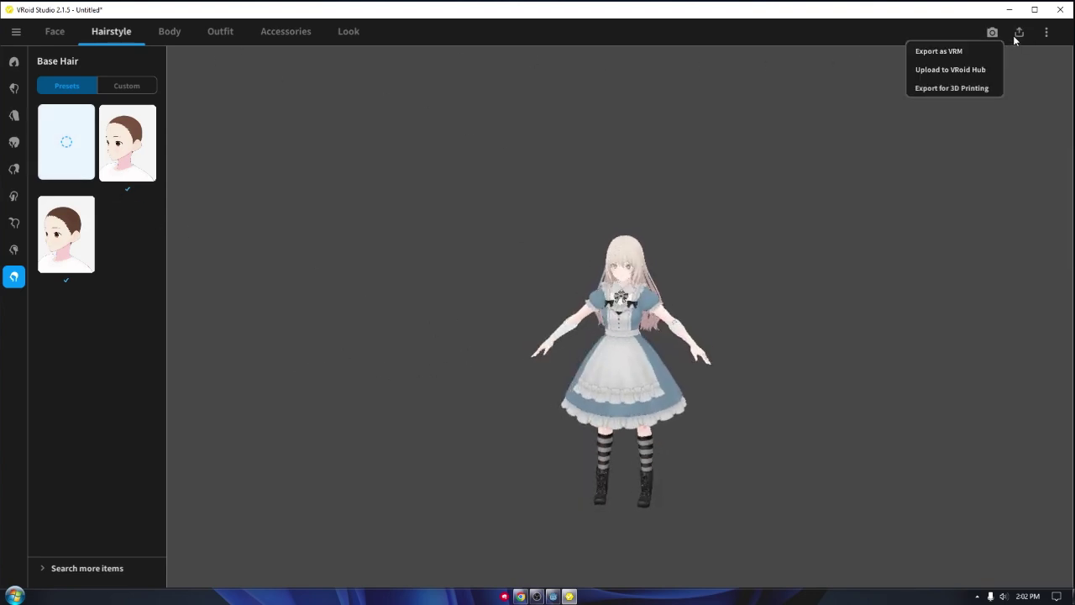
# - Choose Export as VRM and enable Edit Hair Cross-Section, reducing polygons from 43779 to 31871
pyautogui.click(955, 51)
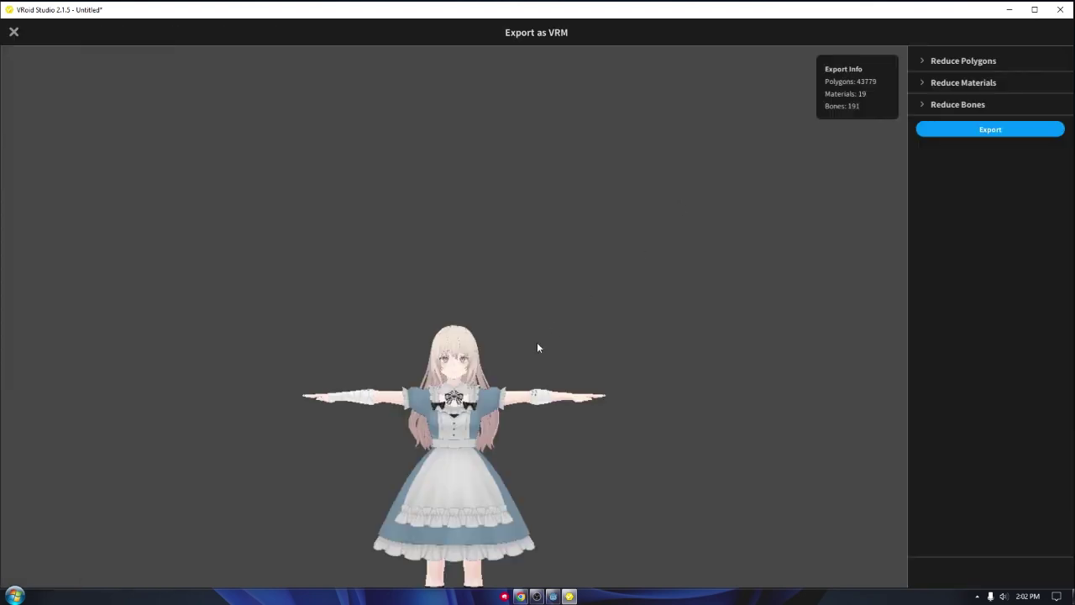
pyautogui.moveTo(457, 454); pyautogui.dragTo(484, 294, button='middle')
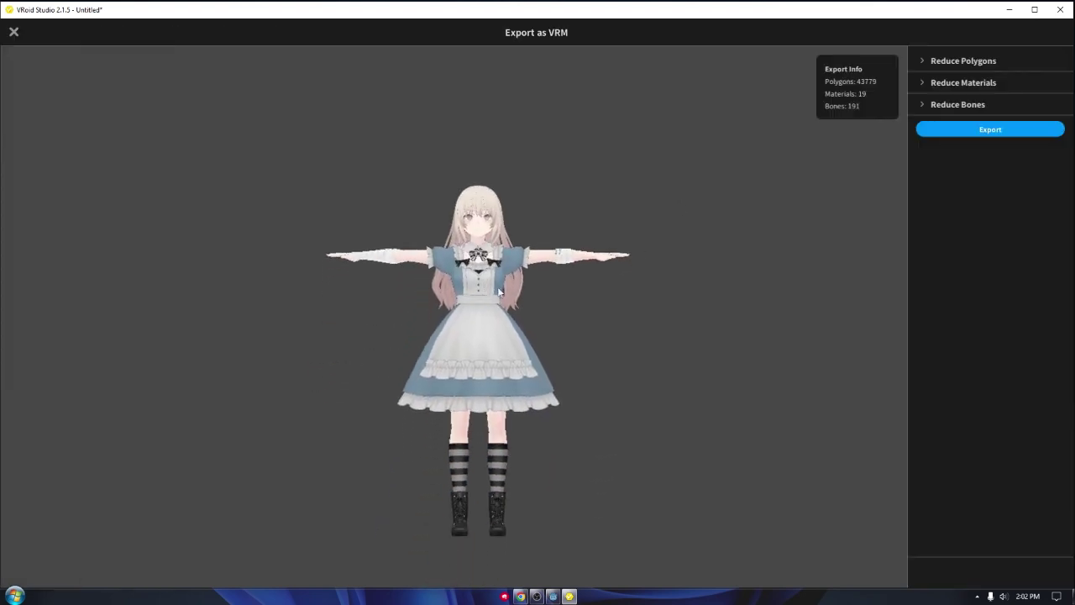
pyautogui.click(940, 64)
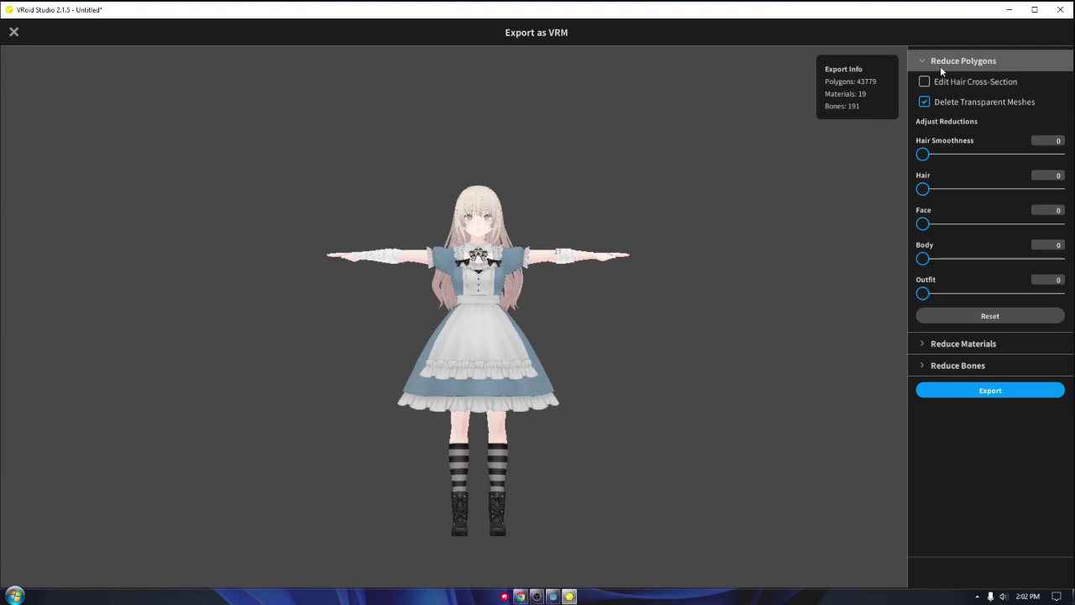
pyautogui.click(925, 81)
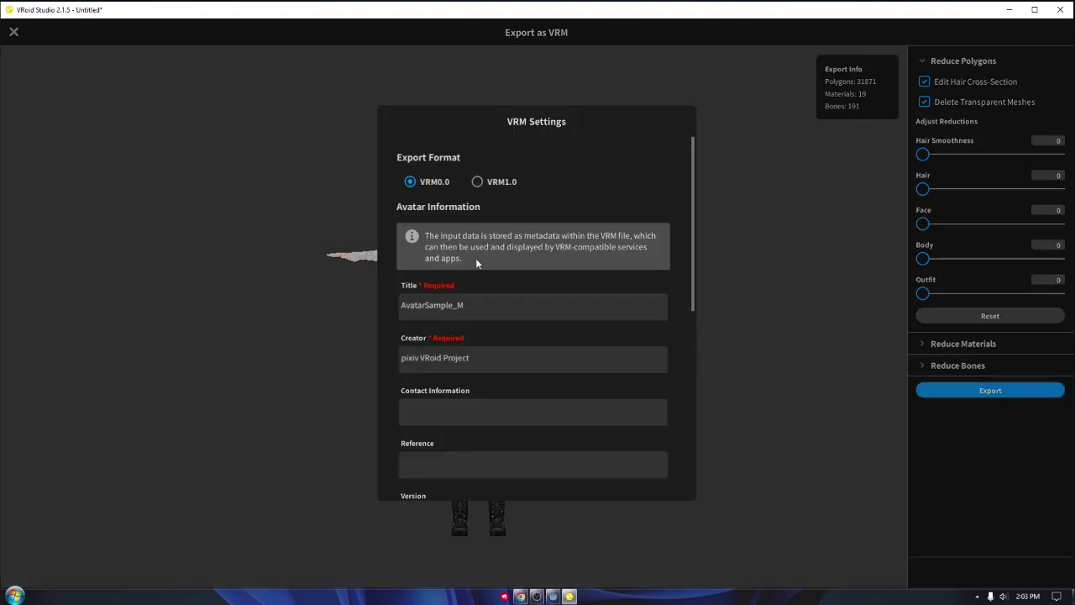
# - Replace the VRM title with TutorialVRM and confirm the export settings
pyautogui.click(485, 309)
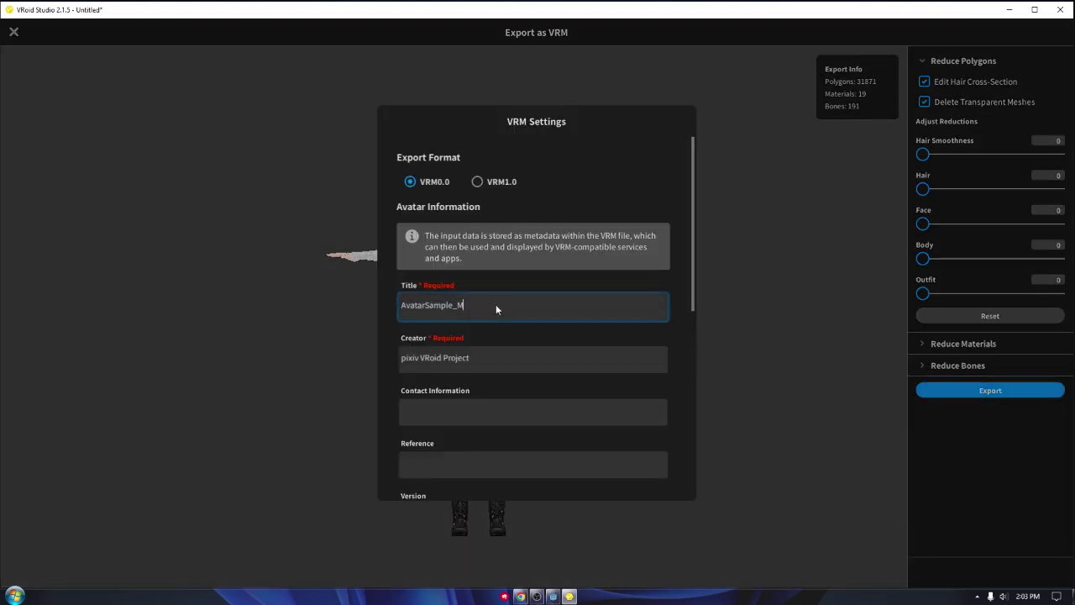
pyautogui.hotkey('ctrl', 'a')
pyautogui.write('TutorialVRM')
pyautogui.scroll(-5, 488, 351)
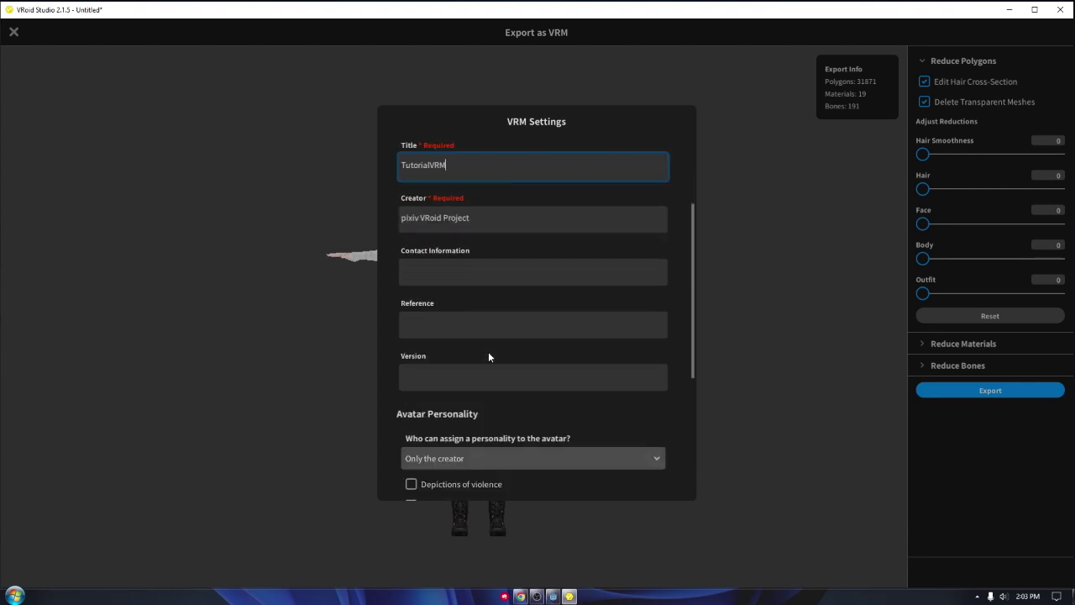
pyautogui.click(546, 439)
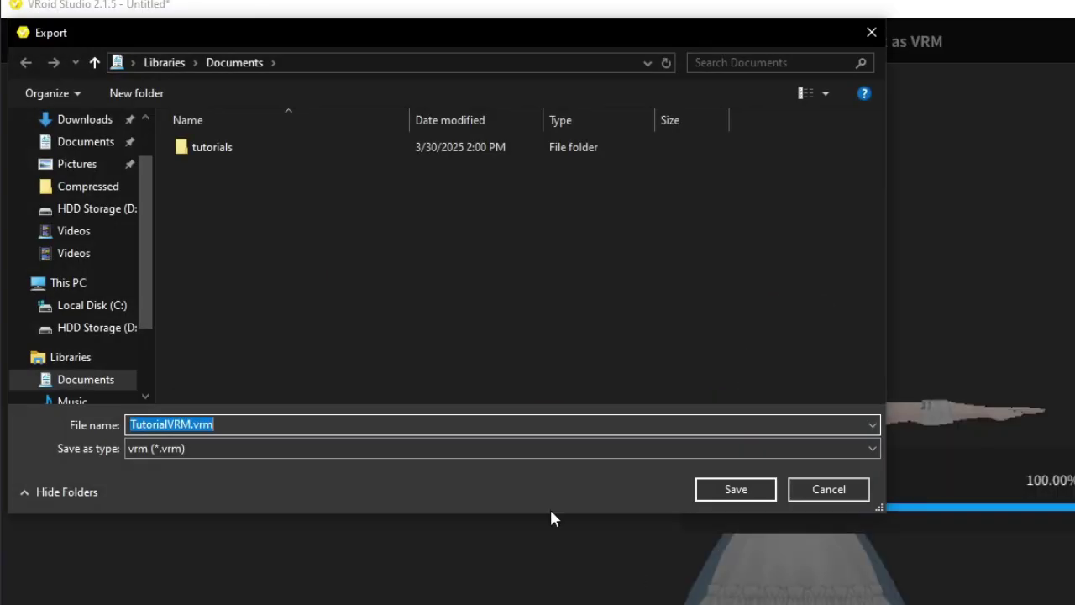
# - Open the tutorials folder in Documents and create a new folder there
pyautogui.scroll(1, 96, 319)
pyautogui.doubleClick(225, 152)
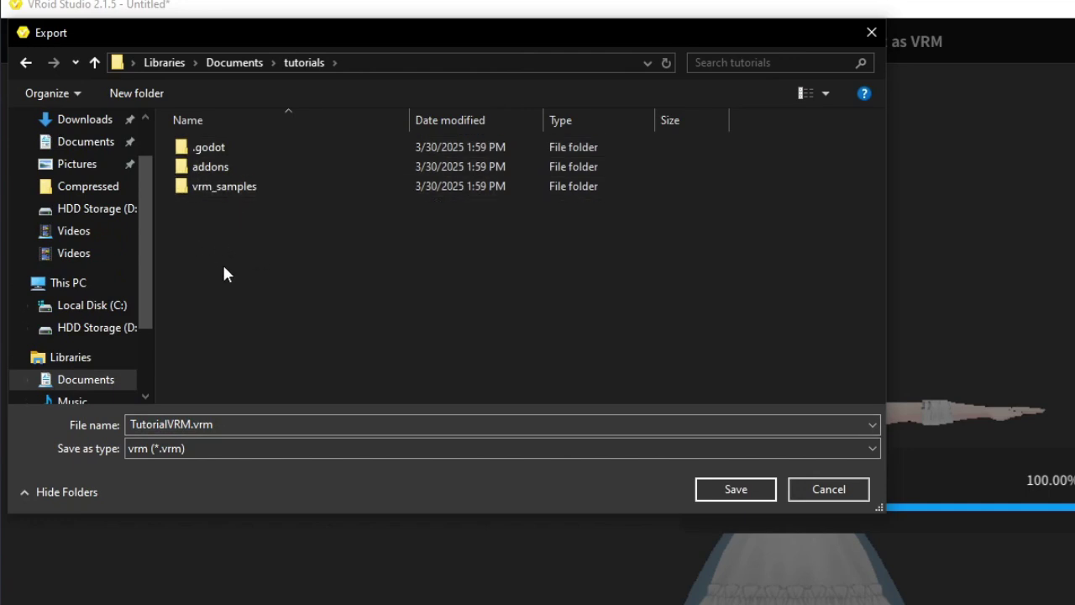
pyautogui.rightClick(223, 230)
pyautogui.moveTo(298, 495)
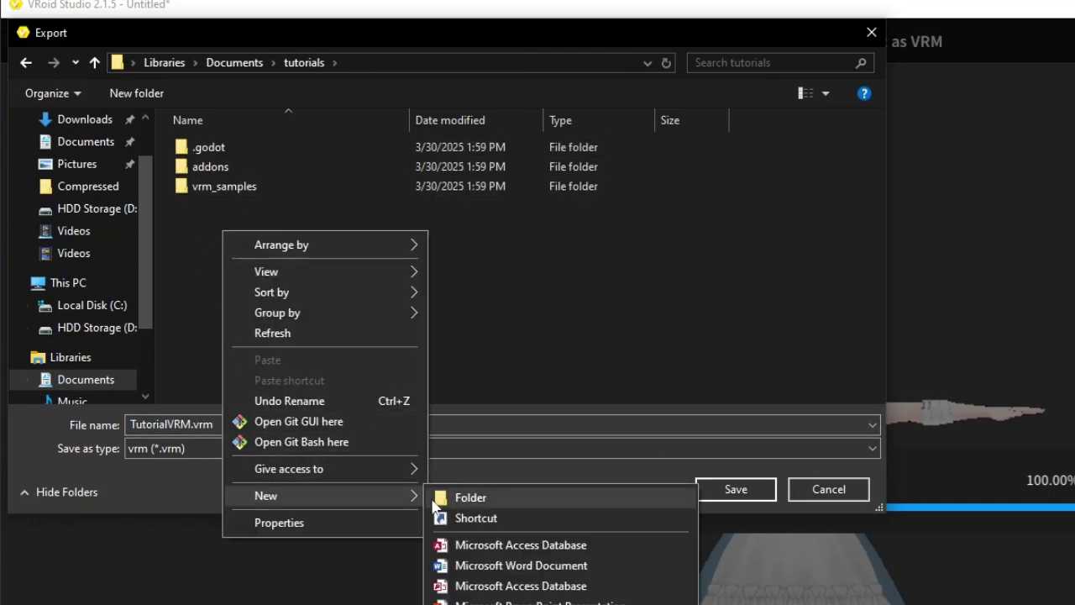
pyautogui.click(461, 497)
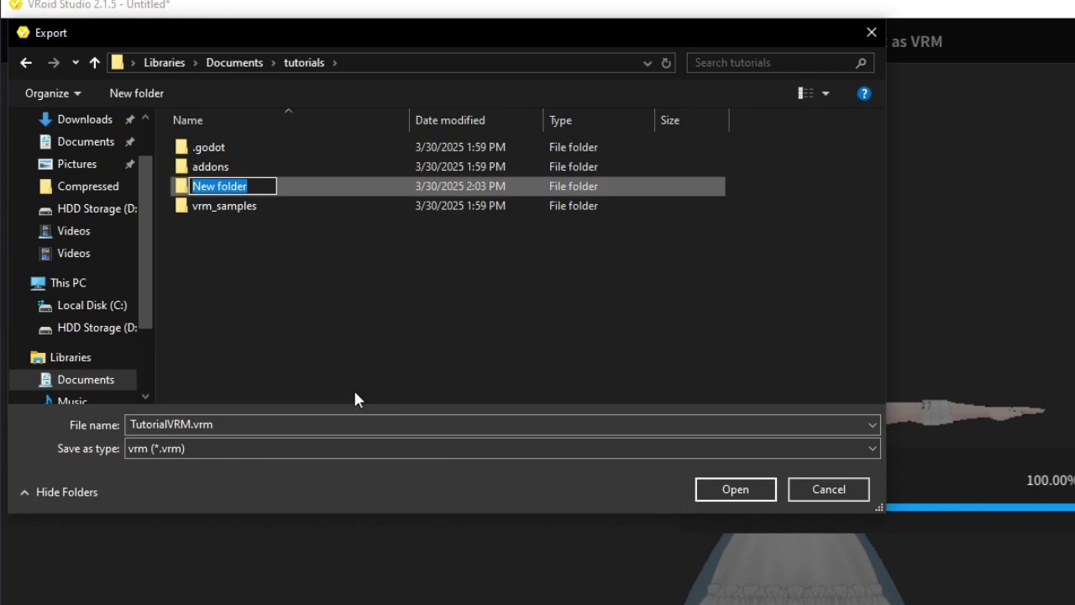
# - Name the new folder vroid_models and save TutorialVRM.vrm inside it
pyautogui.write('scene')
pyautogui.press('BackSpace')
pyautogui.press('BackSpace')
pyautogui.press('BackSpace')
pyautogui.press('BackSpace')
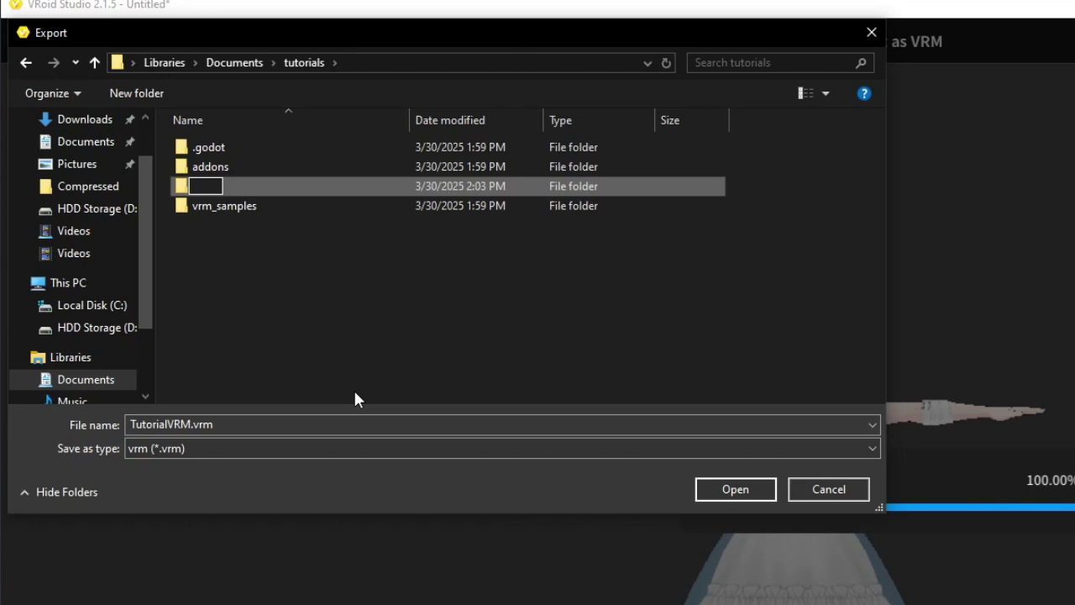
pyautogui.write('models')
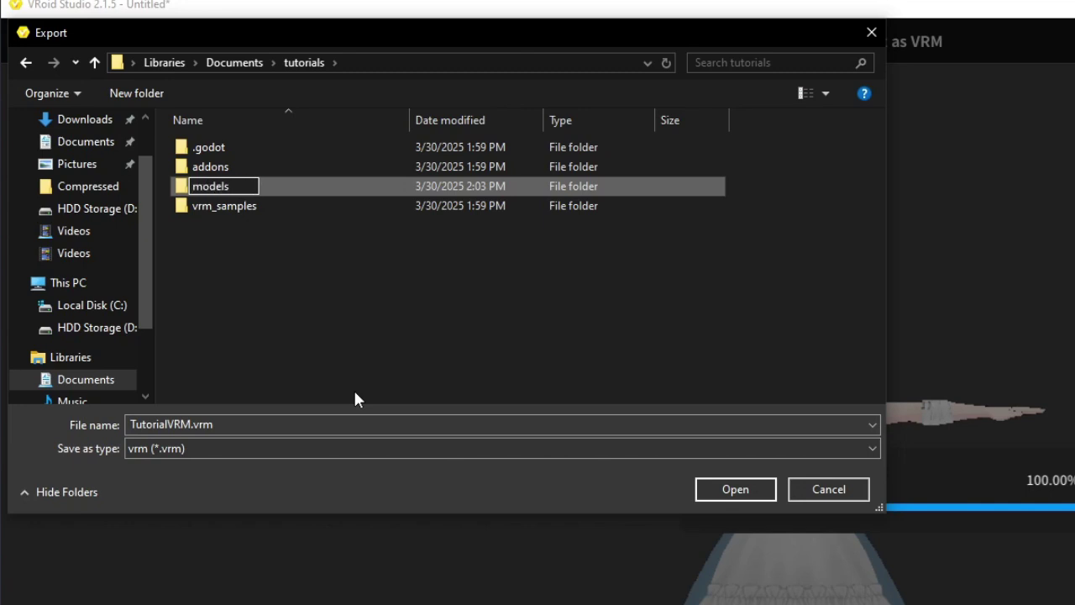
pyautogui.press('BackSpace')
pyautogui.press('BackSpace')
pyautogui.press('BackSpace')
pyautogui.press('BackSpace')
pyautogui.press('BackSpace')
pyautogui.press('BackSpace')
pyautogui.write('v')
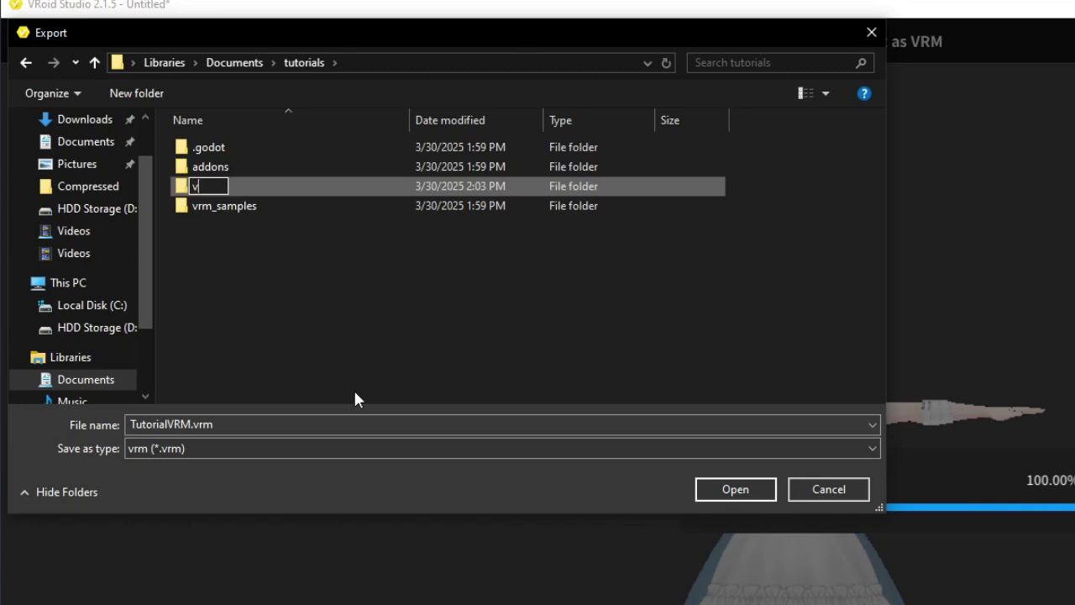
pyautogui.write('roid_models')
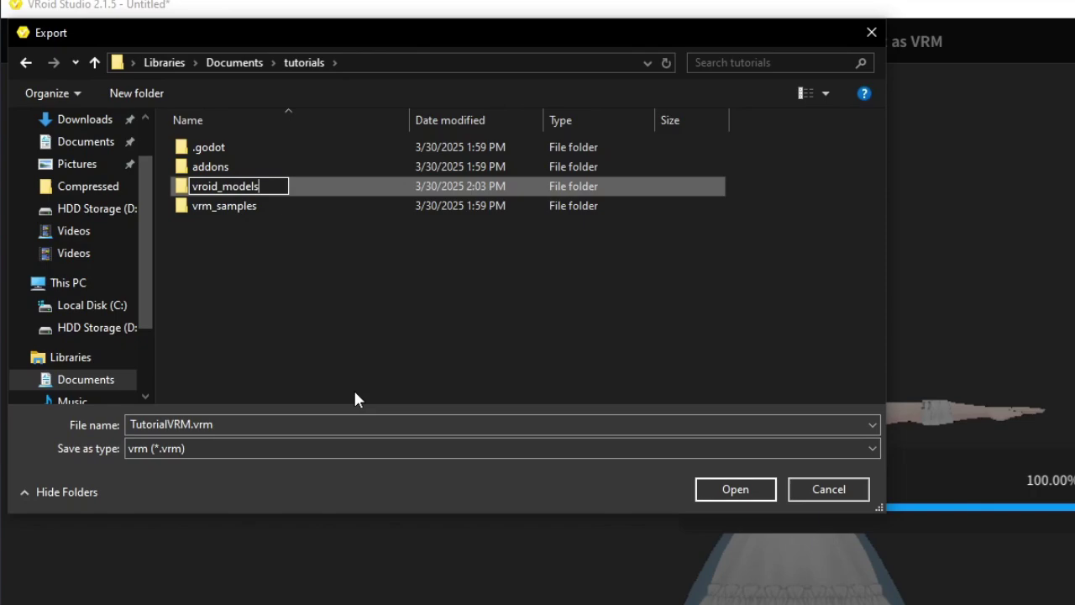
pyautogui.press('Return')
pyautogui.doubleClick(252, 206)
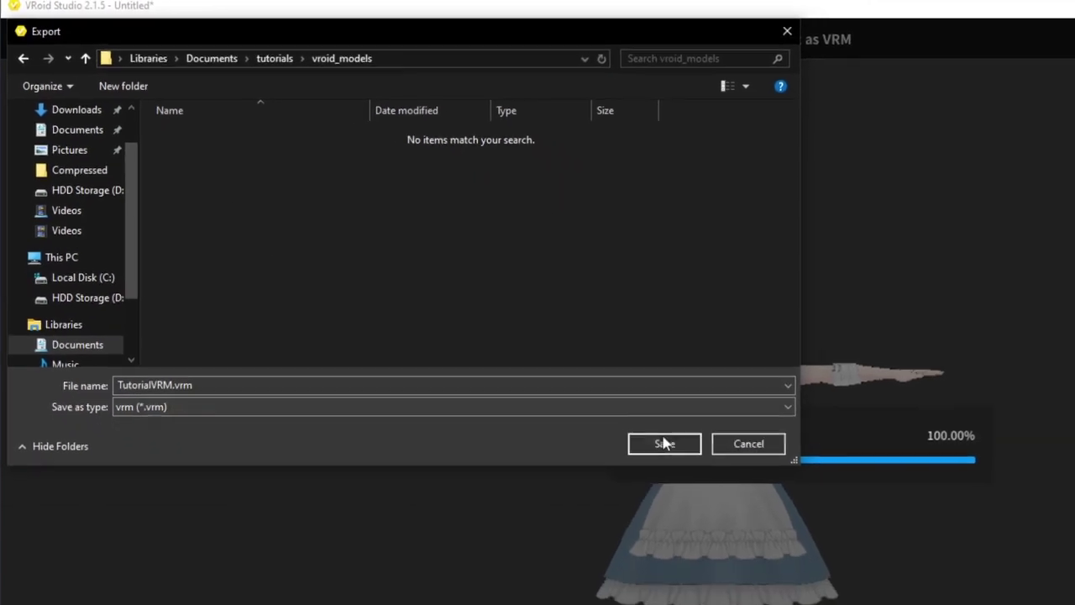
pyautogui.click(664, 443)
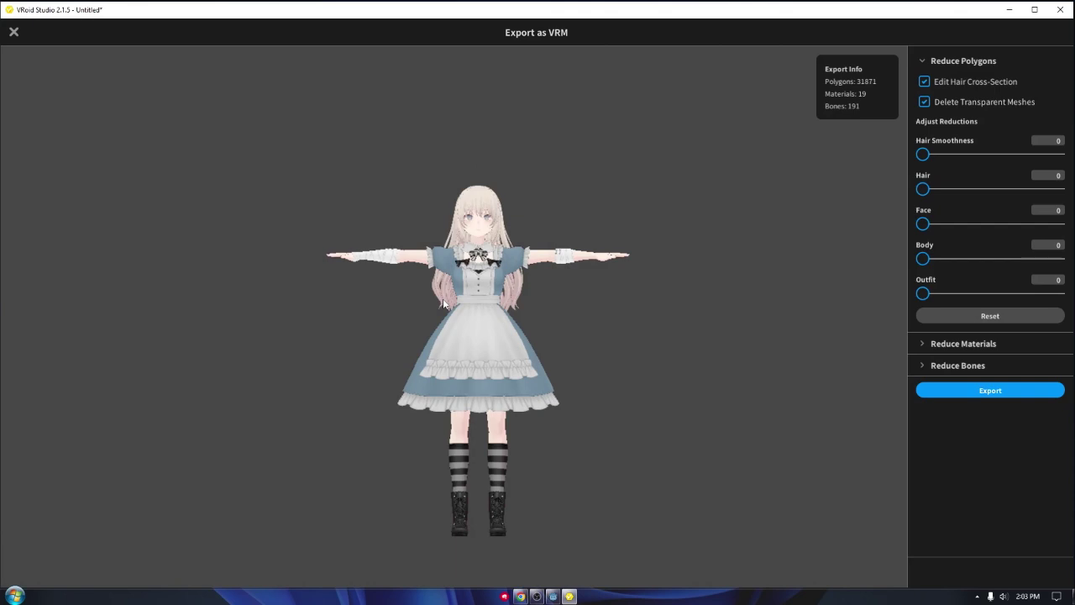
# - Turn the TutorialVRM preview front-facing, collapse Head, Hair, Body and Face, and select GeneralSkeleton
pyautogui.click(1009, 9)
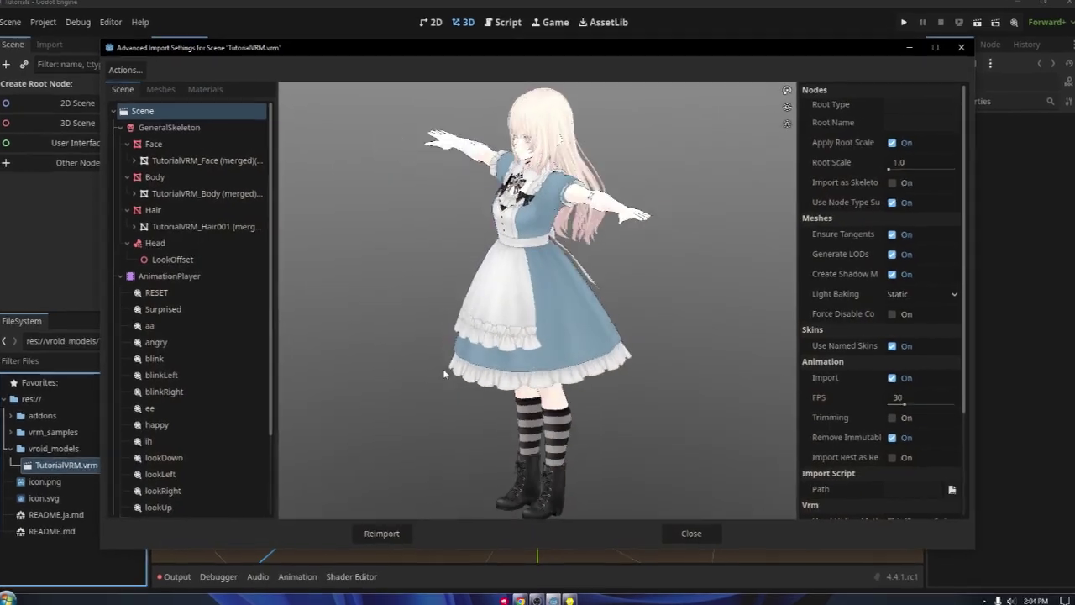
pyautogui.moveTo(443, 367); pyautogui.dragTo(491, 374)
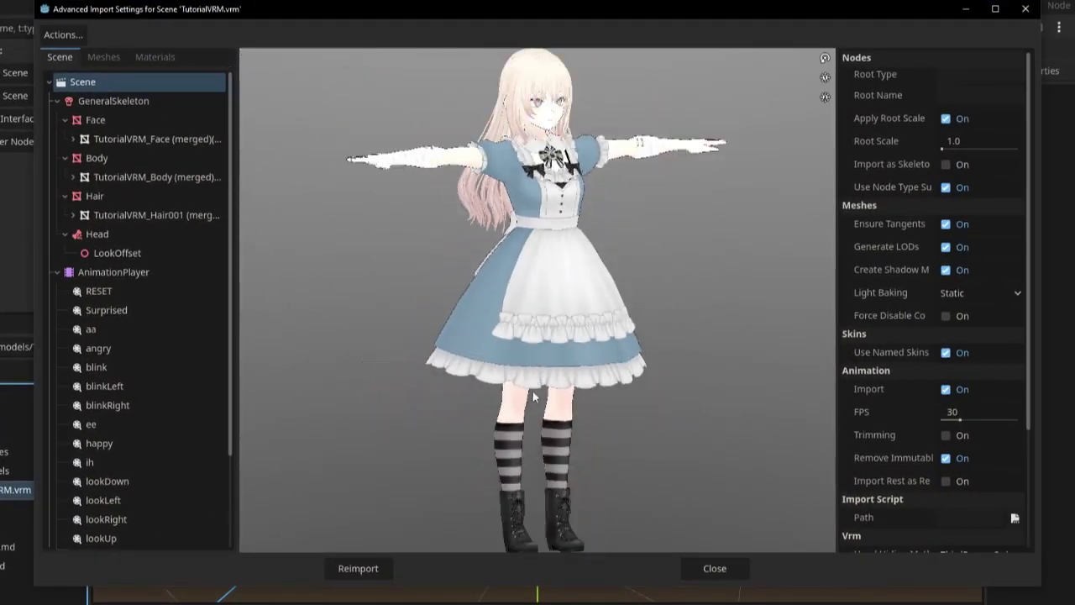
pyautogui.moveTo(584, 404); pyautogui.dragTo(551, 404)
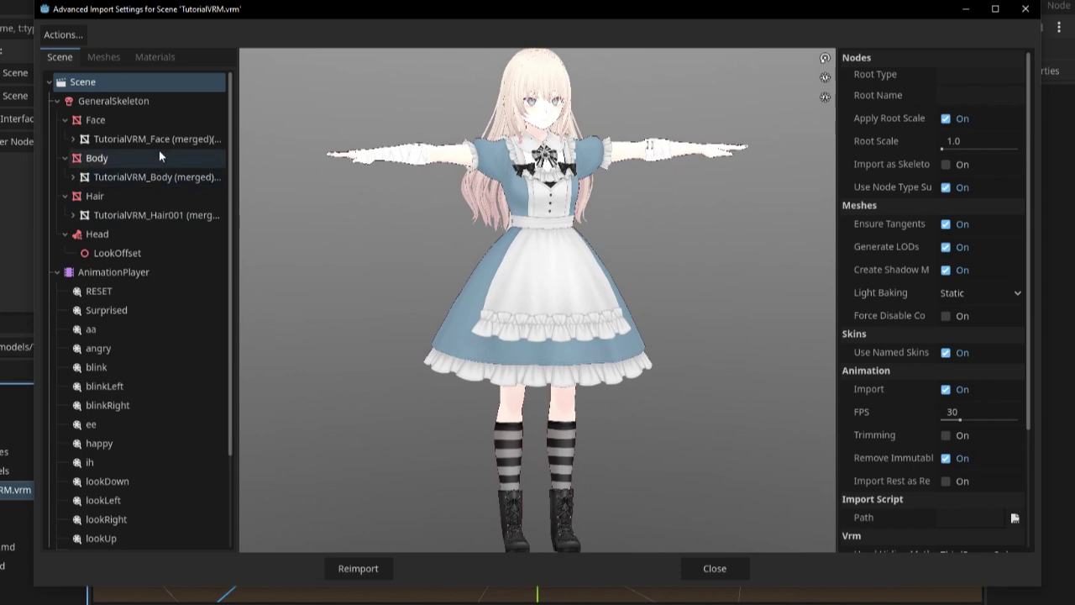
pyautogui.click(65, 234)
pyautogui.click(64, 196)
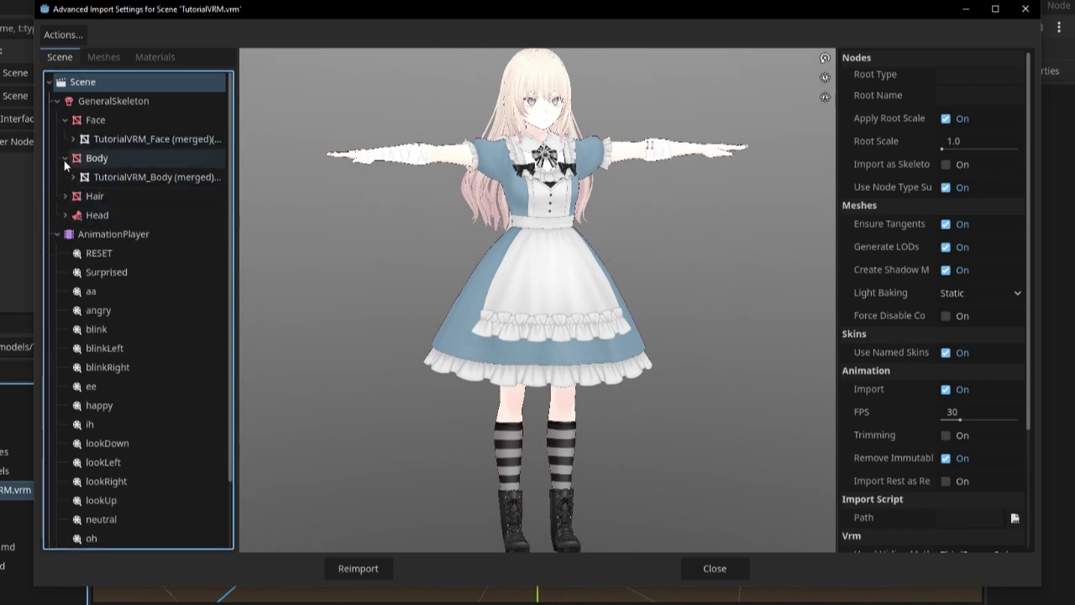
pyautogui.click(65, 158)
pyautogui.click(64, 120)
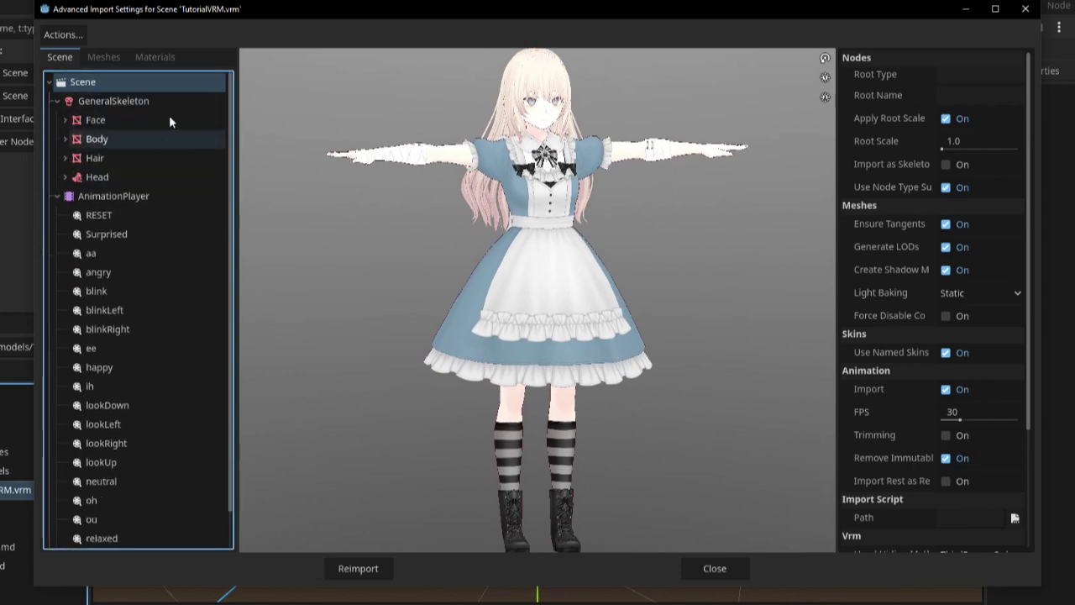
pyautogui.click(126, 102)
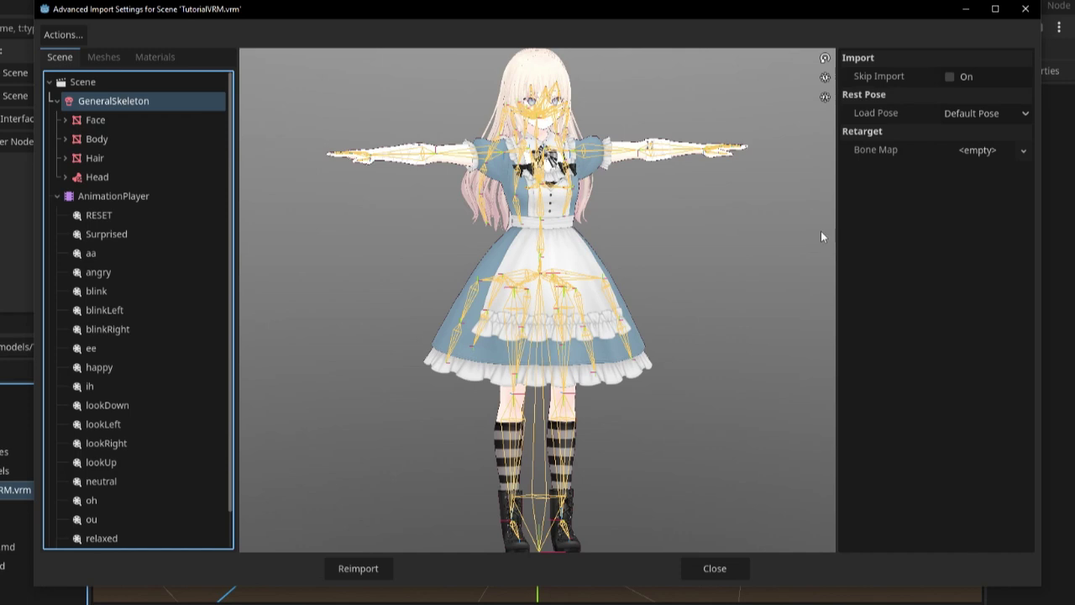
# - Create a new BoneMap with a SkeletonProfileHumanoid profile and reimport TutorialVRM.vrm
pyautogui.click(977, 150)
pyautogui.click(971, 172)
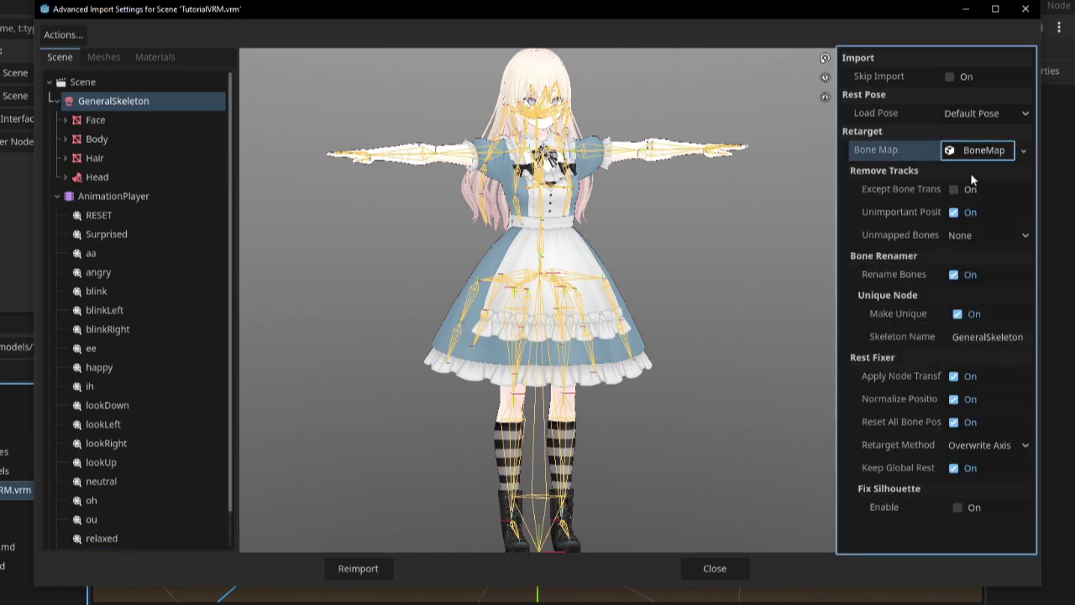
pyautogui.click(981, 153)
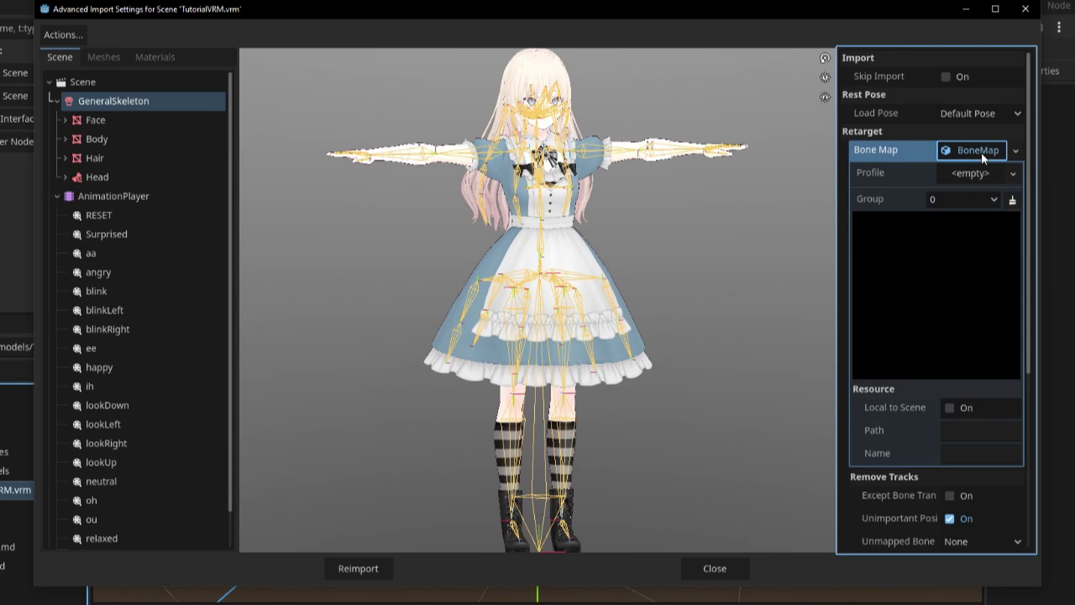
pyautogui.click(943, 152)
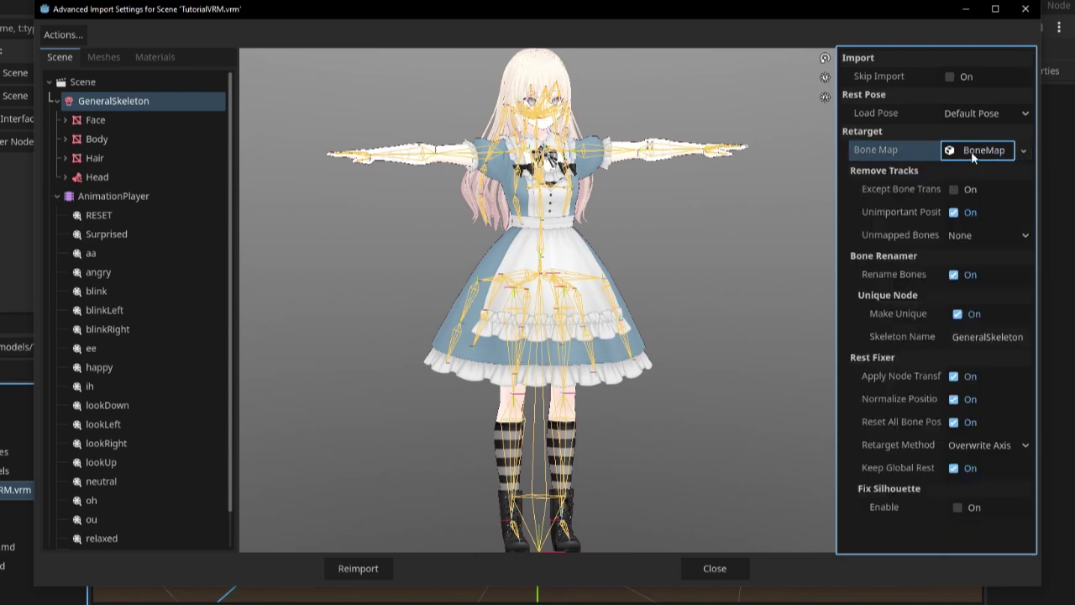
pyautogui.click(974, 153)
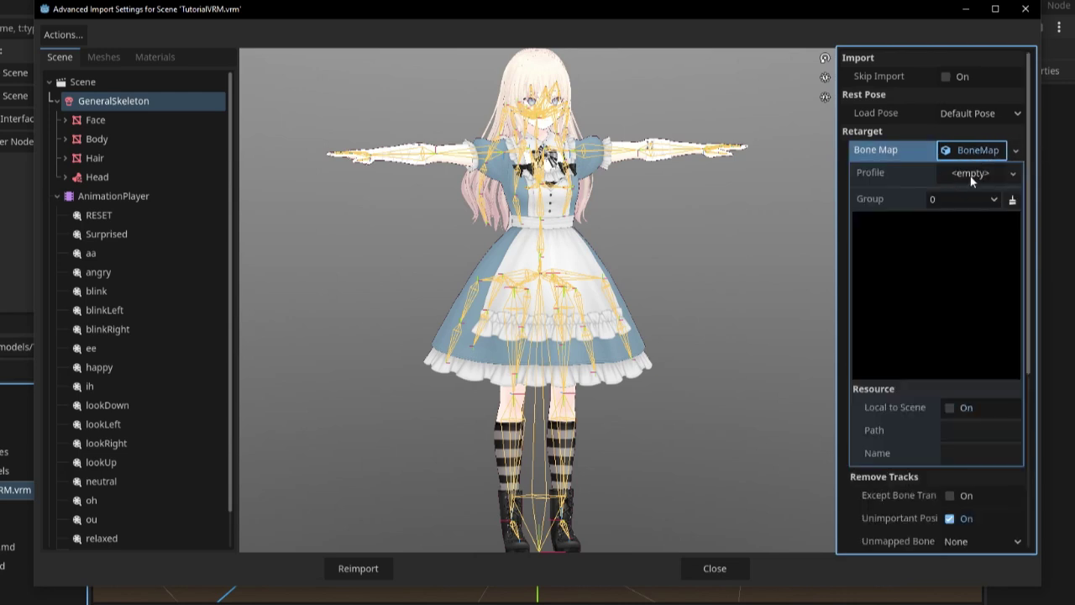
pyautogui.click(970, 176)
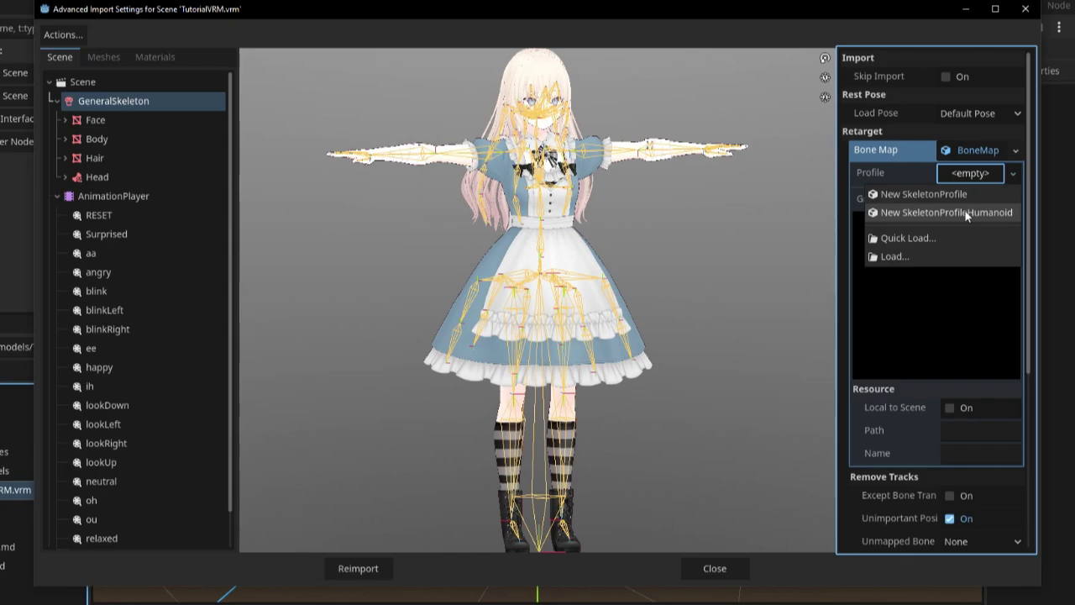
pyautogui.click(949, 212)
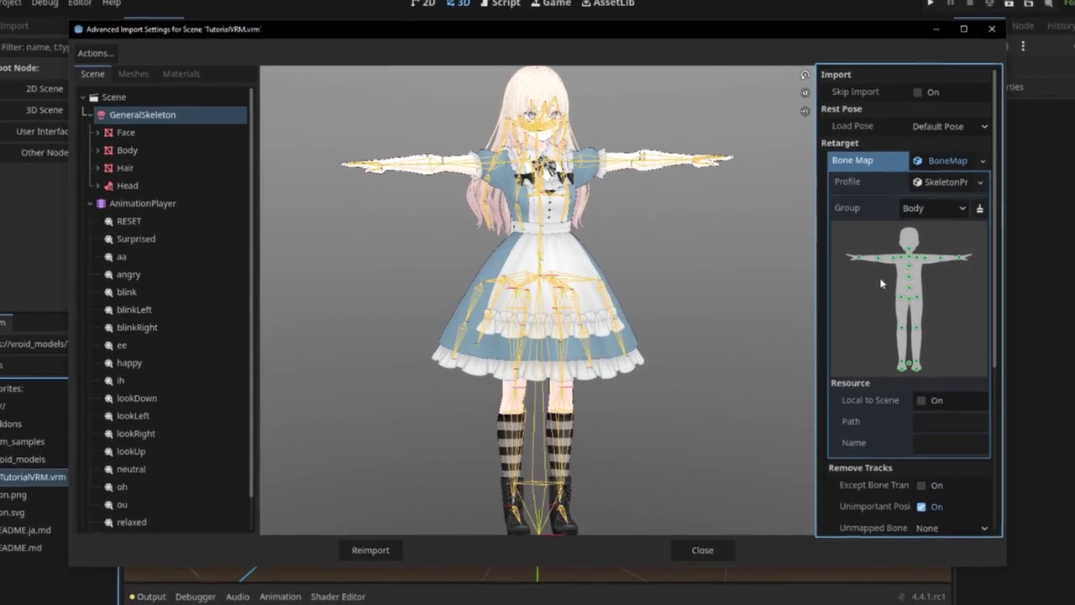
pyautogui.click(395, 535)
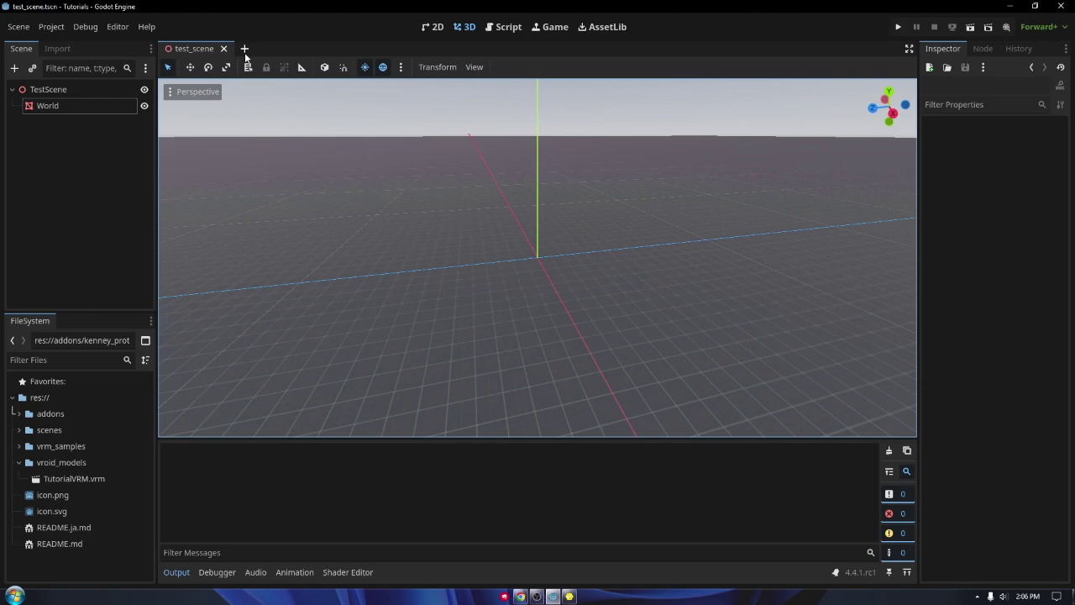
# - Create a new scene with a Node3D root, found by searching 'Nod', and rename it Model
pyautogui.click(244, 49)
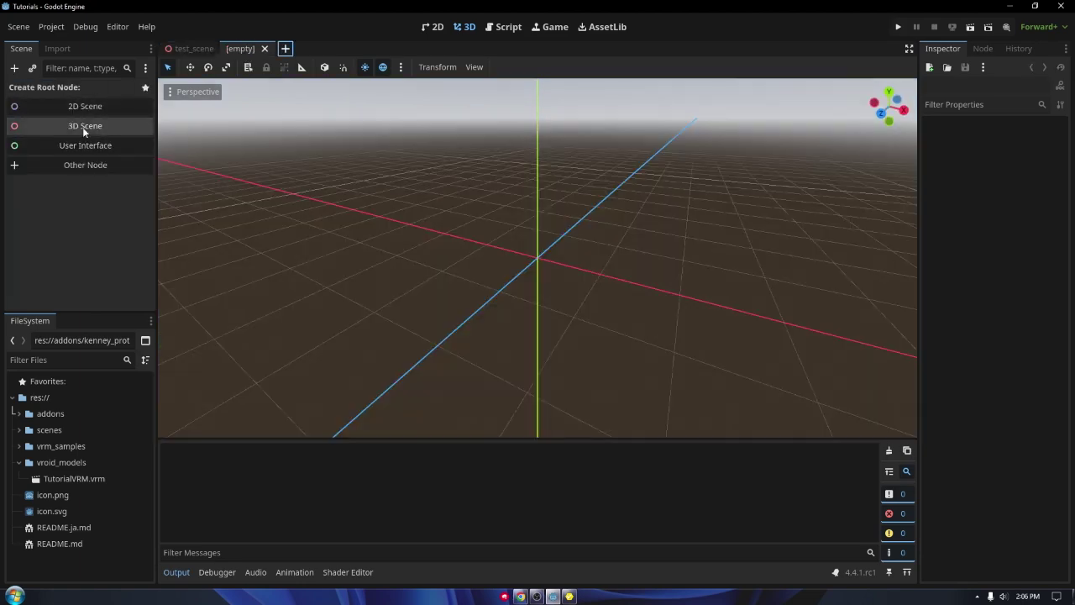
pyautogui.click(14, 67)
pyautogui.write('model')
pyautogui.hotkey('ctrl', 'a')
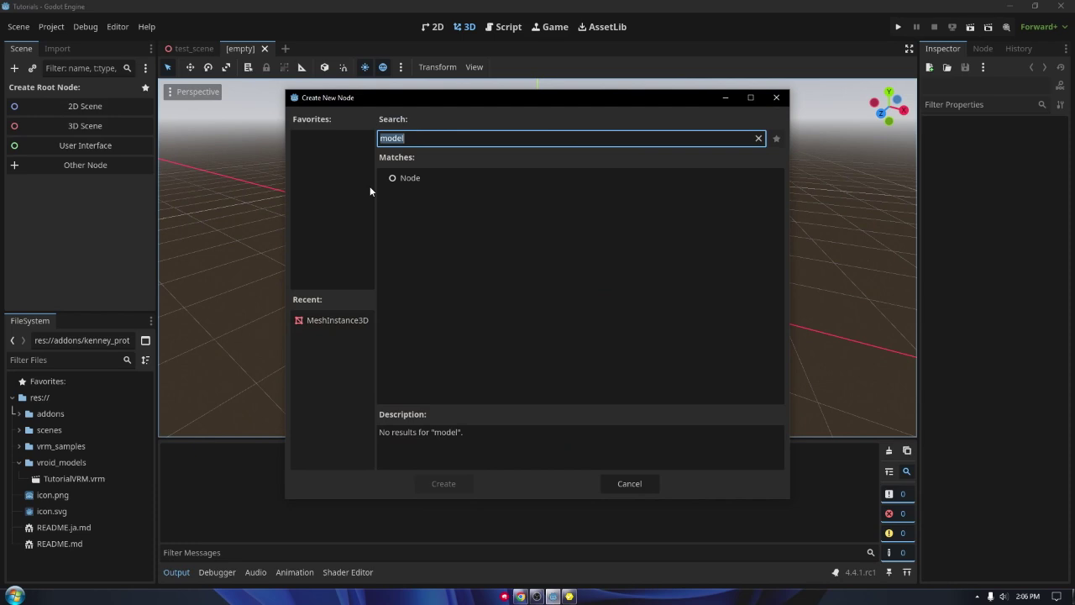
pyautogui.write('Nod3')
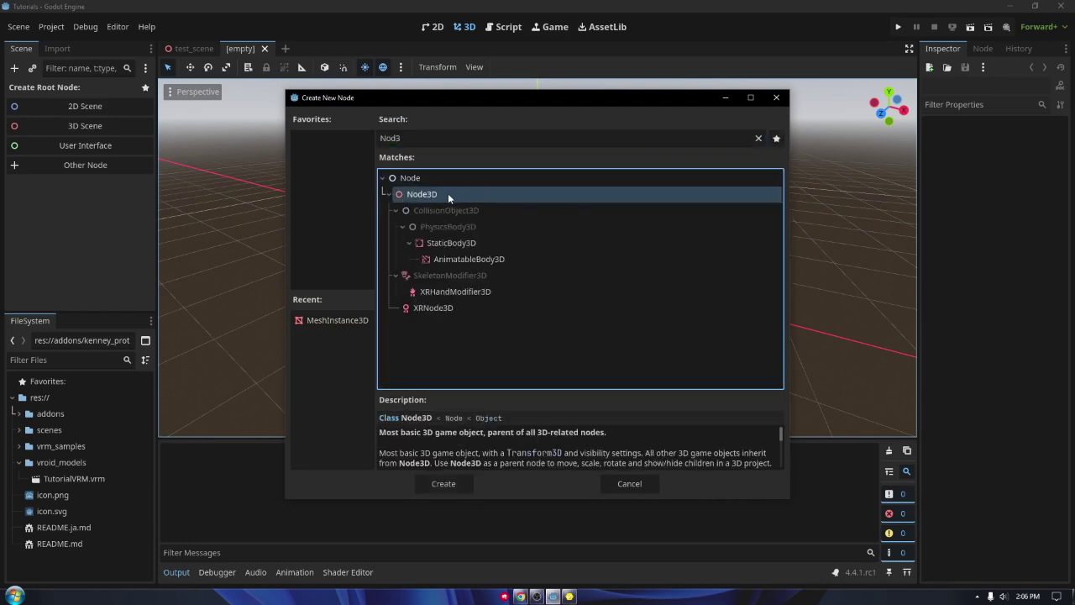
pyautogui.doubleClick(448, 193)
pyautogui.doubleClick(85, 89)
pyautogui.press('BackSpace')
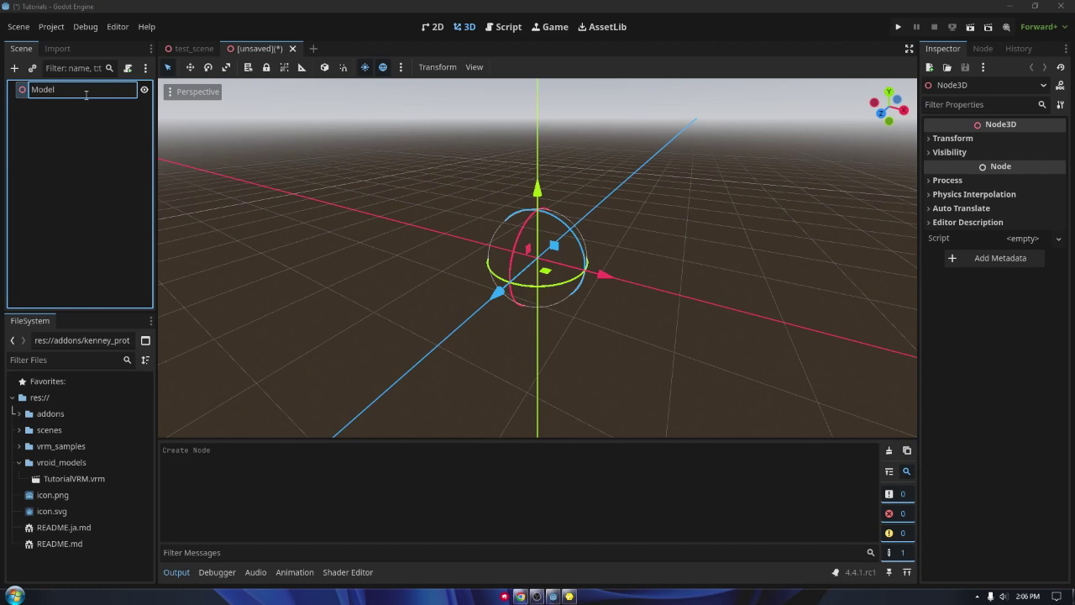
pyautogui.press('Return')
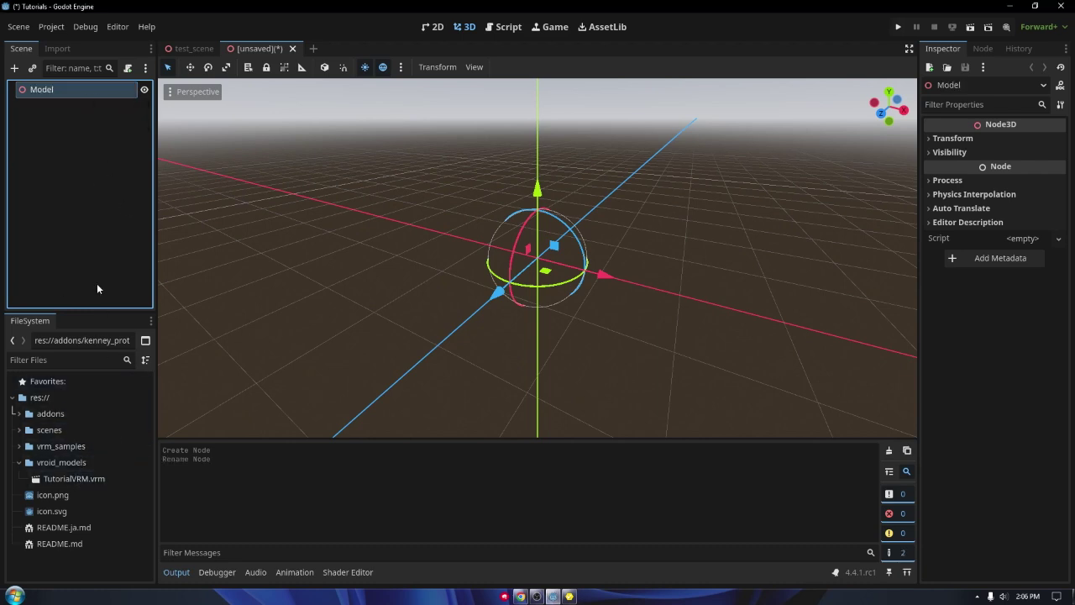
# - Instantiate TutorialVRM.vrm as a child of the Model root and orbit to view it frontally
pyautogui.click(62, 479)
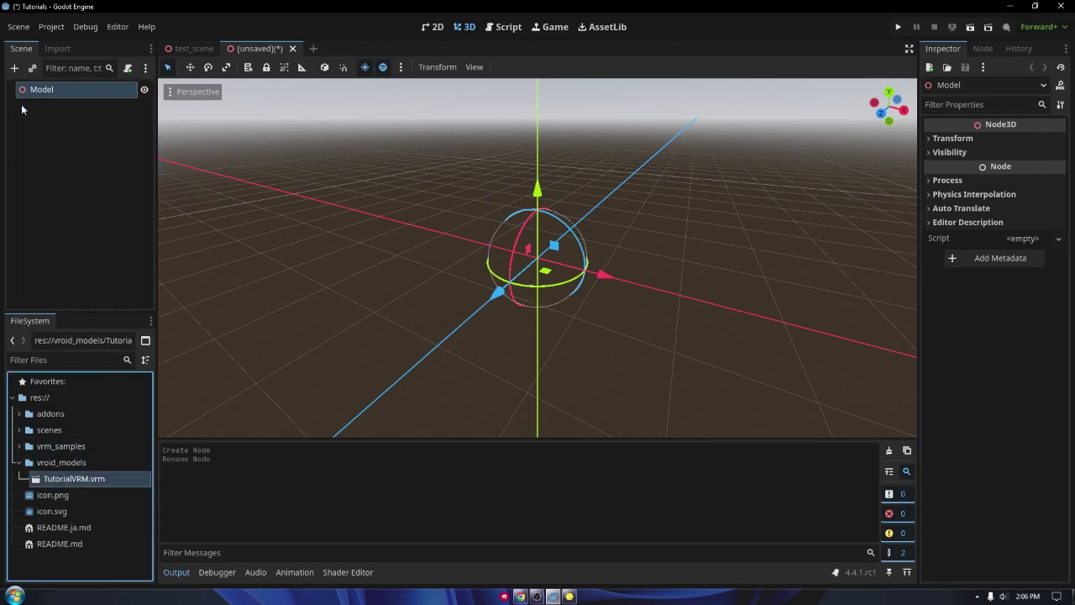
pyautogui.rightClick(62, 479)
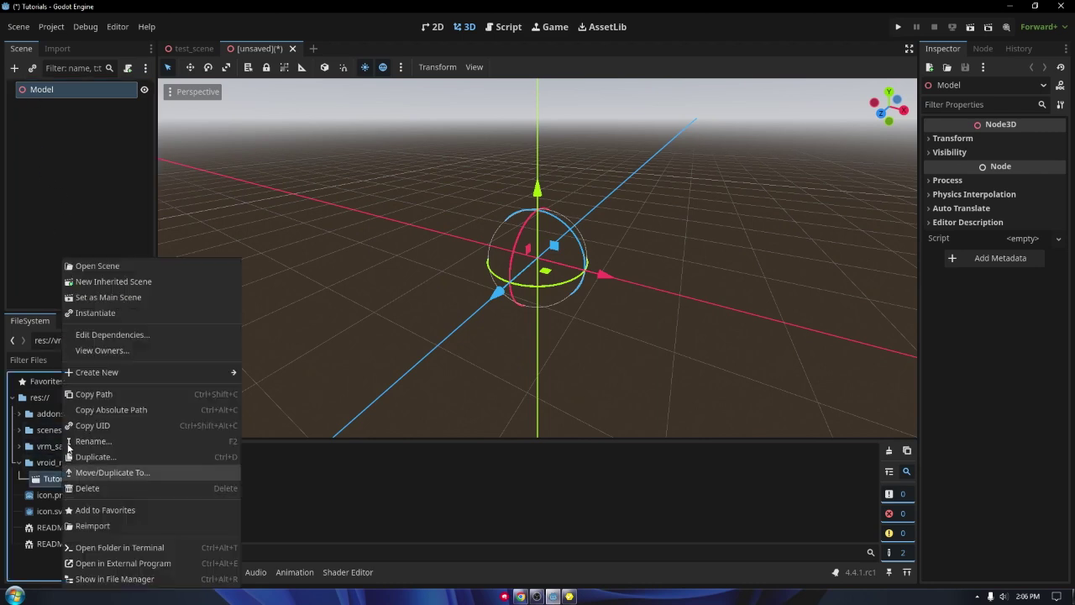
pyautogui.click(97, 312)
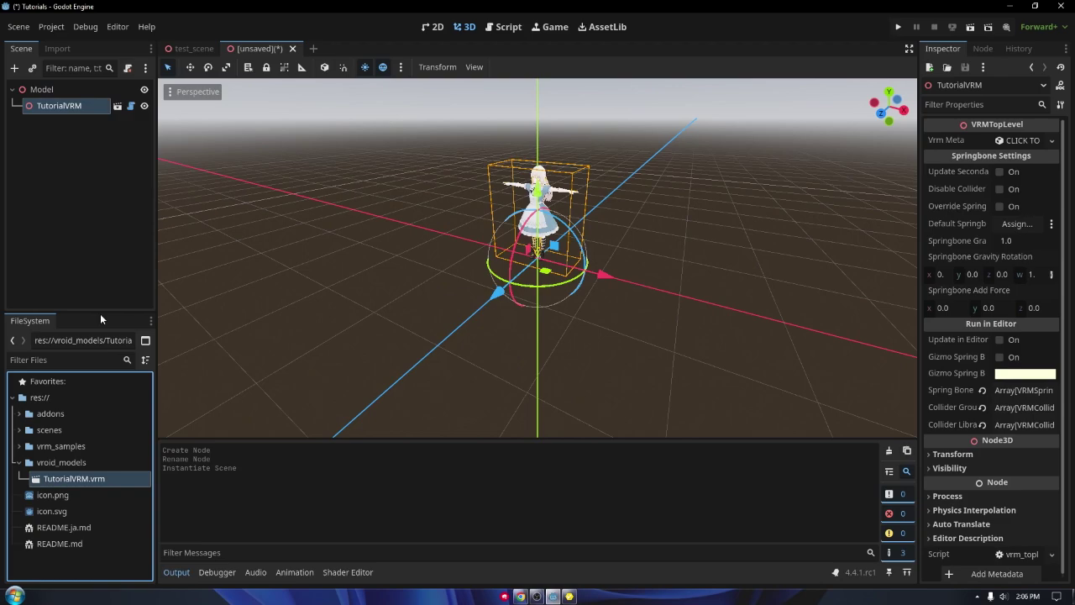
pyautogui.scroll(4, 682, 231)
pyautogui.moveTo(682, 238); pyautogui.dragTo(590, 332, button='middle')
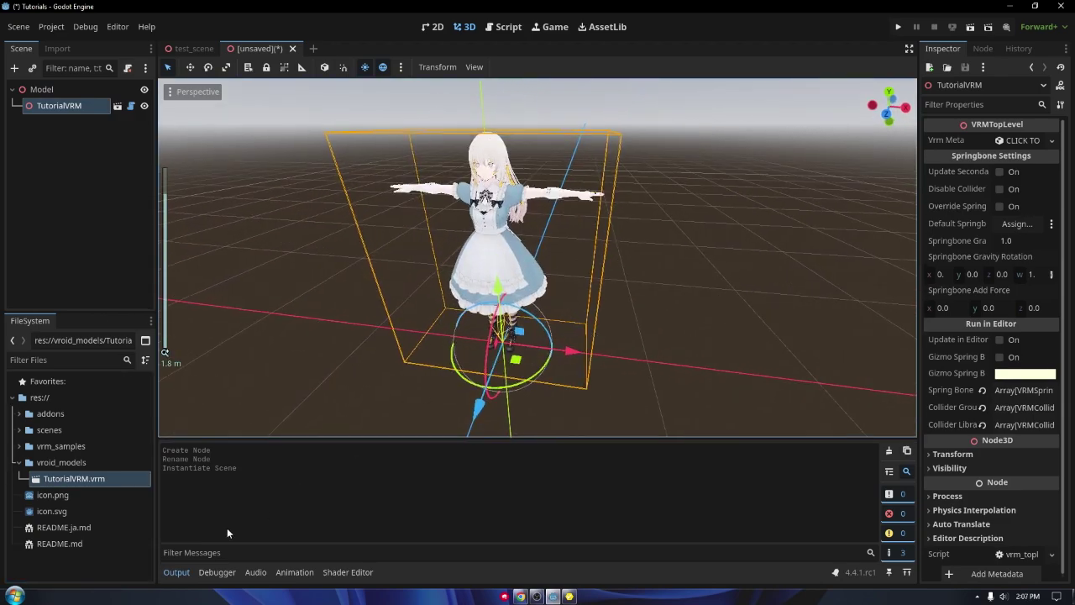
pyautogui.click(176, 572)
pyautogui.moveTo(312, 463); pyautogui.dragTo(254, 387, button='middle')
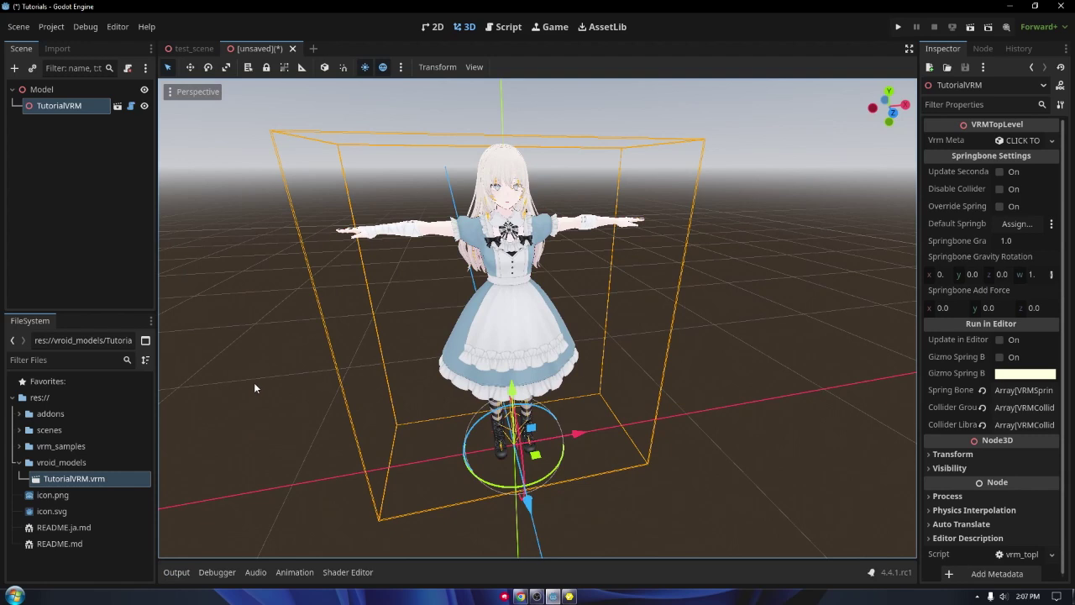
# - Make the TutorialVRM instance local to expose its skeleton, meshes and AnimationPlayer
pyautogui.rightClick(69, 110)
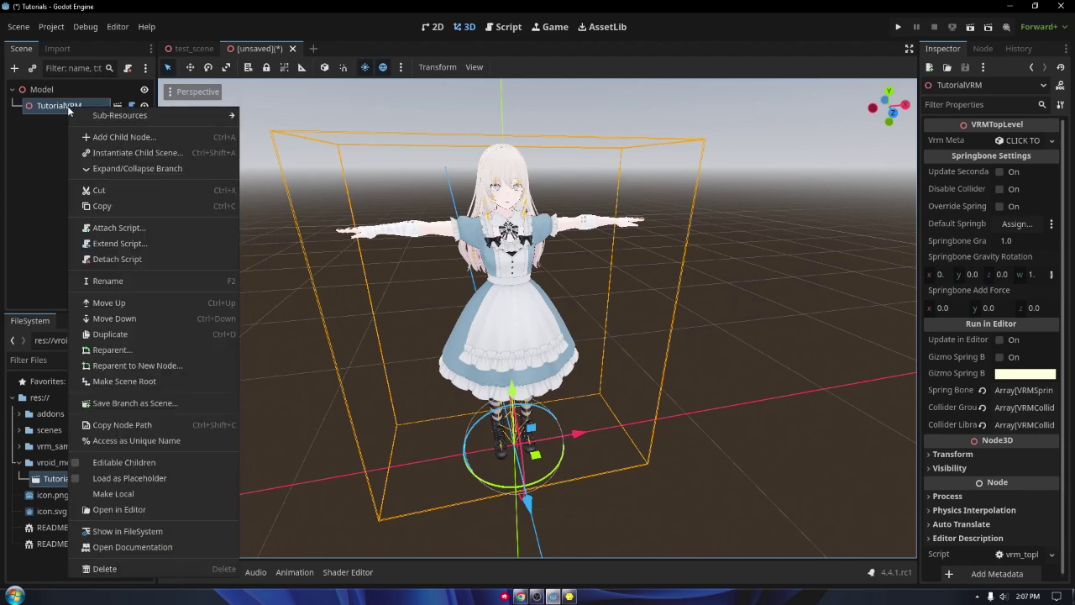
pyautogui.click(106, 492)
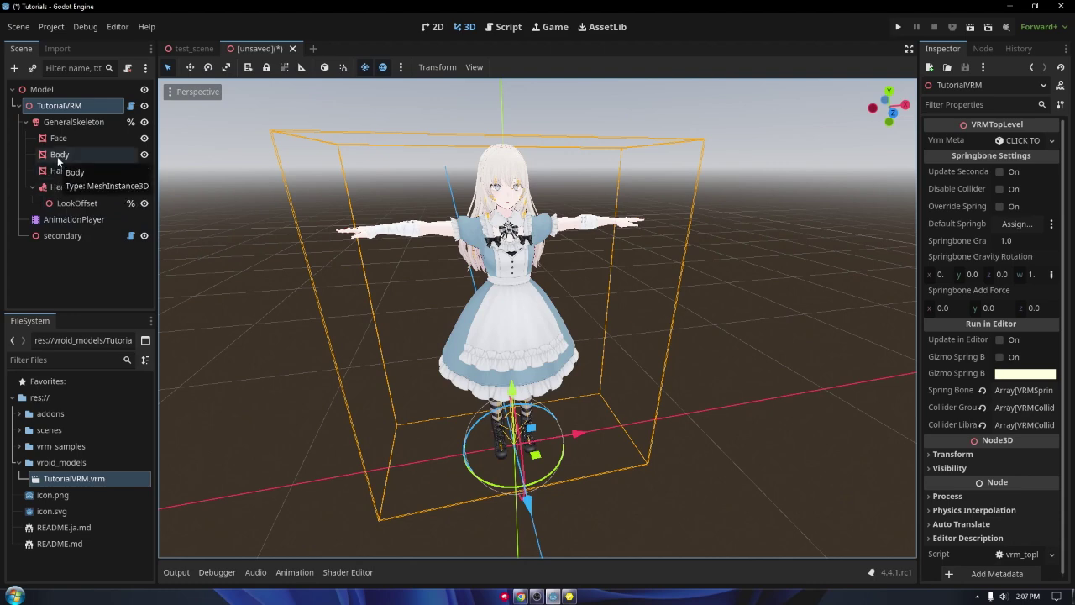
pyautogui.click(18, 28)
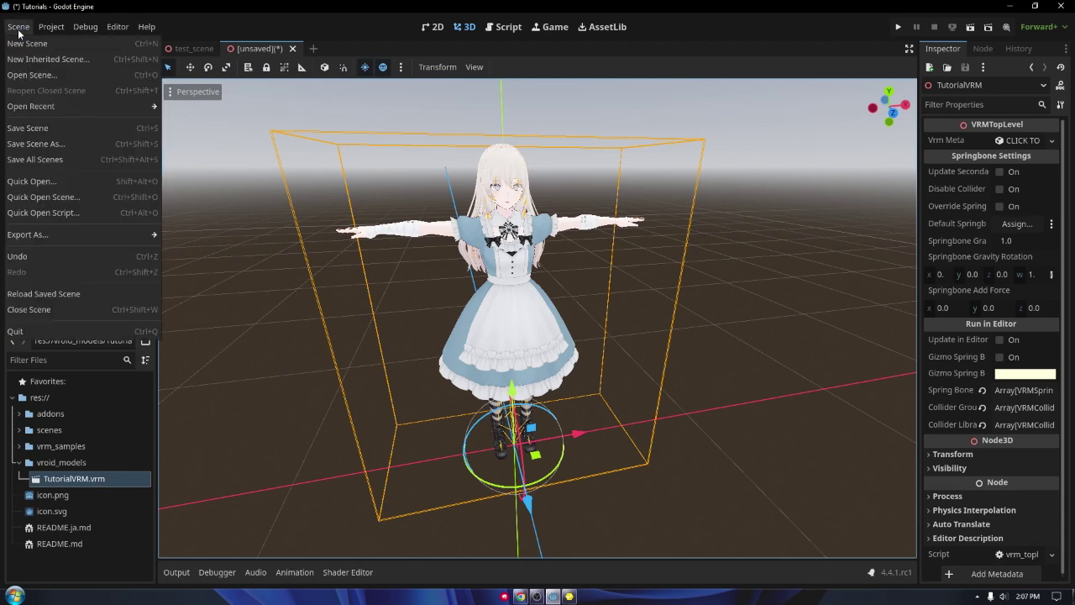
# - Save the scene as model.scn in the scenes folder with the SCN (*.scn) file type
pyautogui.click(37, 128)
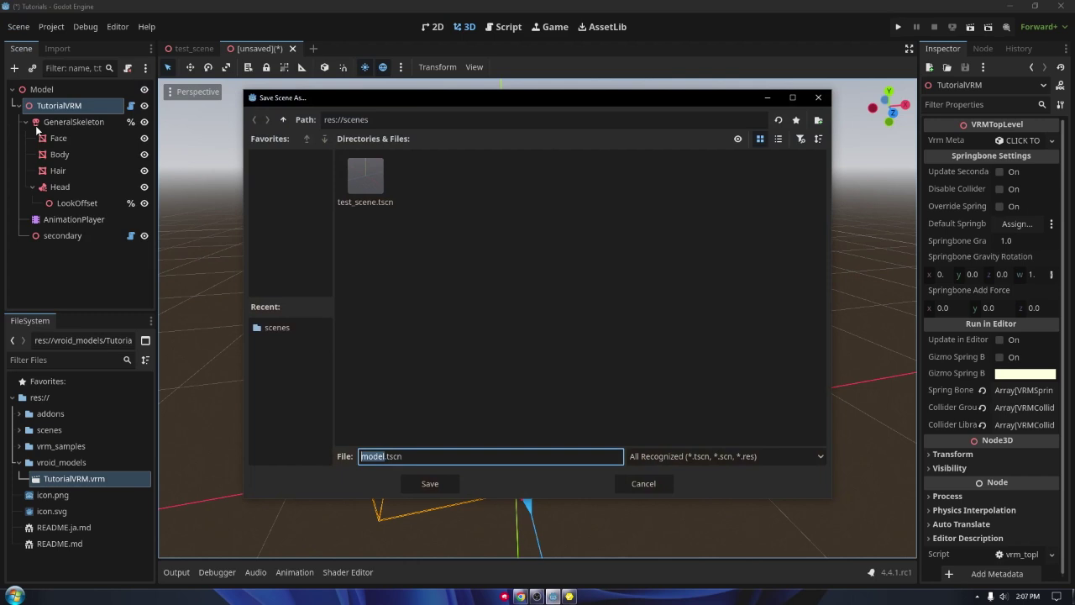
pyautogui.click(388, 303)
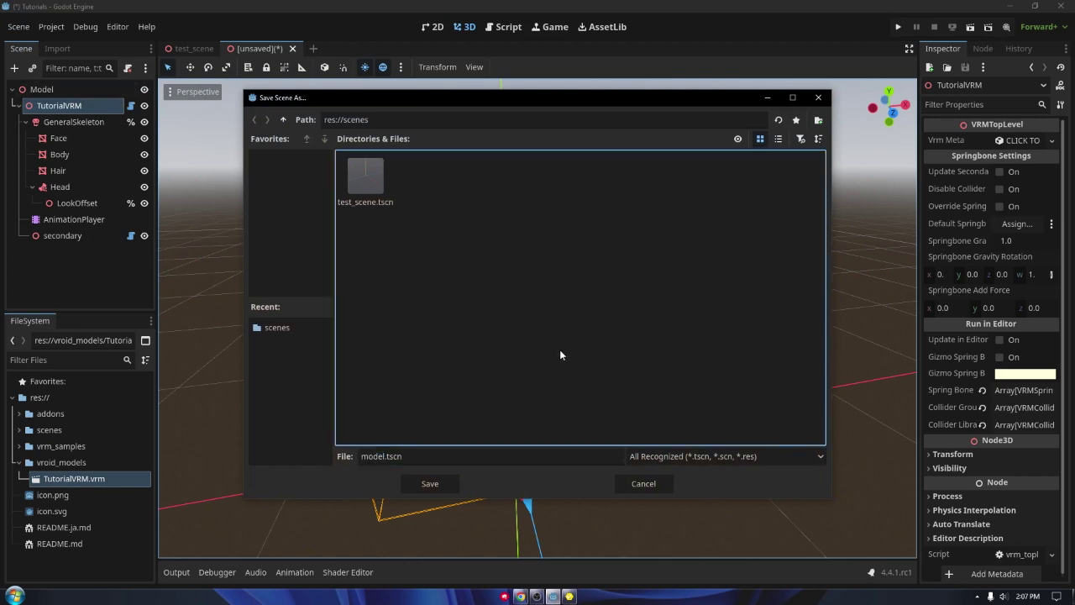
pyautogui.click(642, 456)
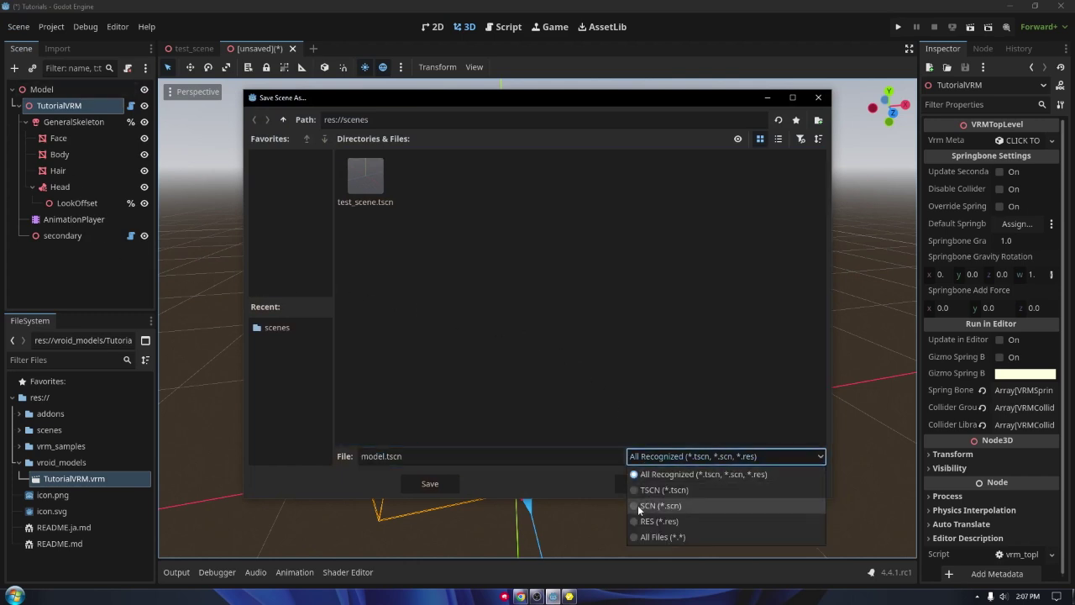
pyautogui.click(642, 506)
pyautogui.click(511, 430)
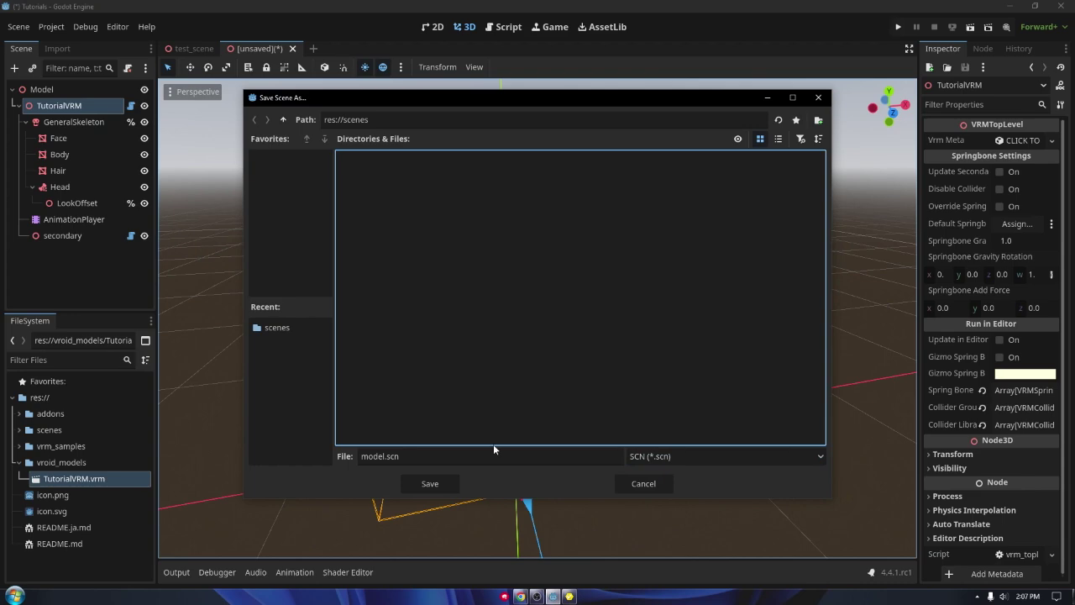
pyautogui.click(430, 483)
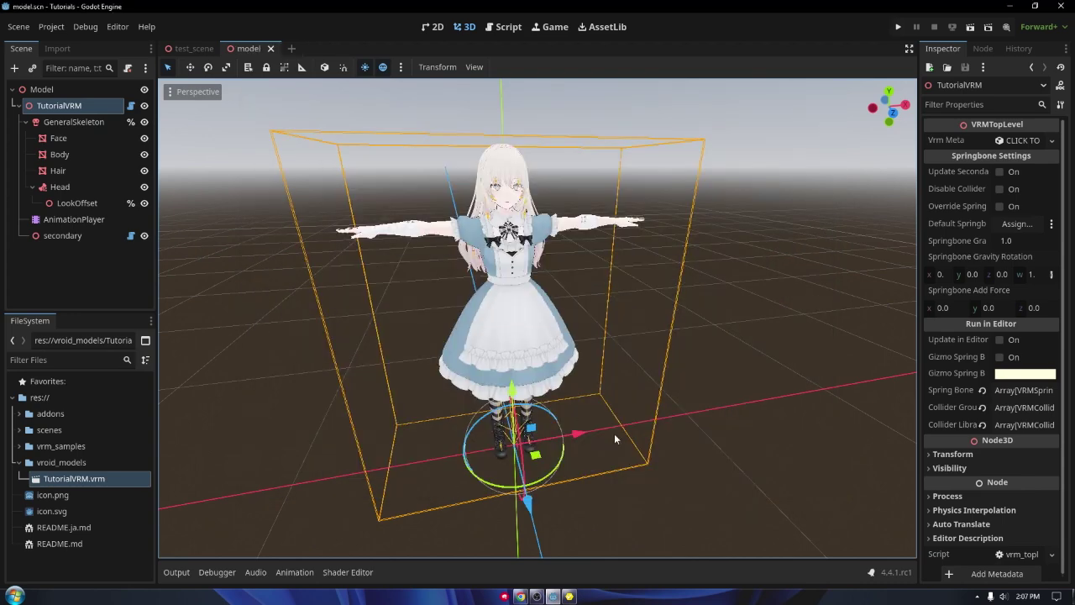
# - Turn on Update in Editor for the spring bones and nudge the avatar's position
pyautogui.moveTo(544, 445); pyautogui.dragTo(604, 430, button='middle')
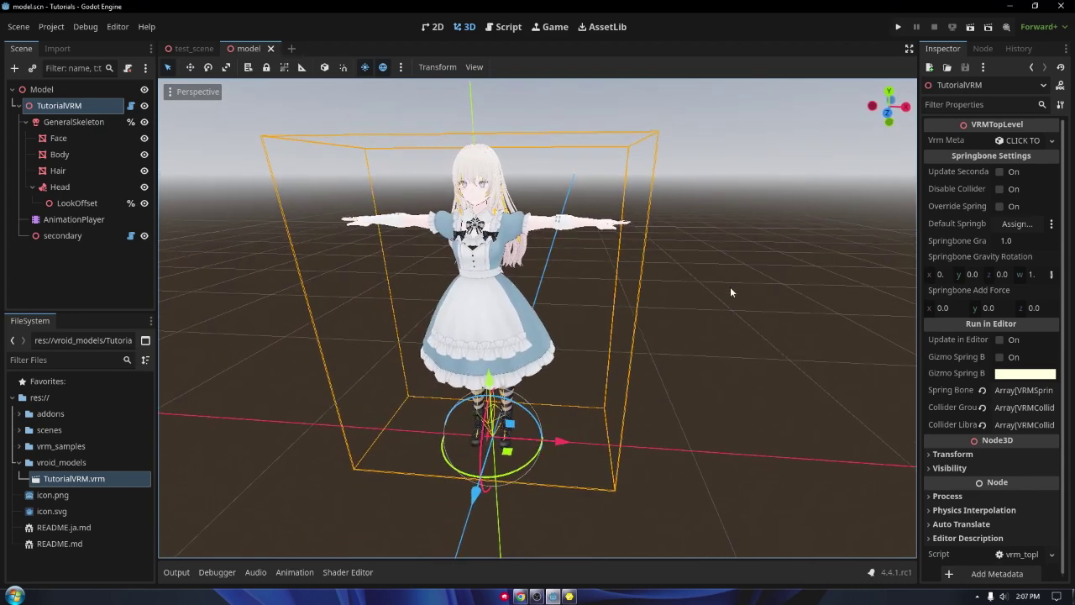
pyautogui.click(1000, 339)
pyautogui.moveTo(564, 430); pyautogui.dragTo(558, 443)
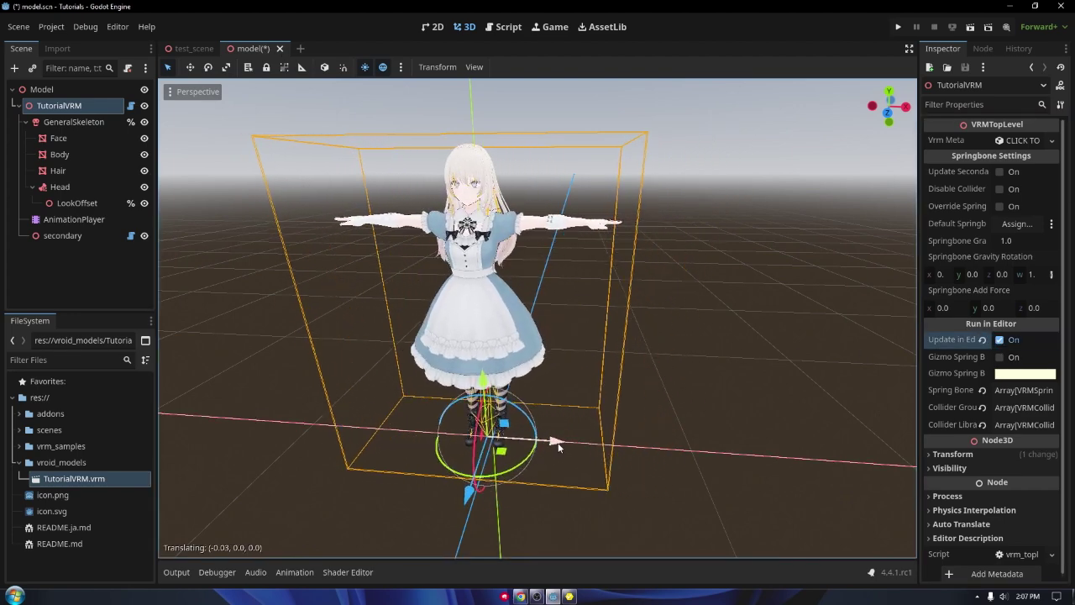
pyautogui.moveTo(471, 490); pyautogui.dragTo(490, 452)
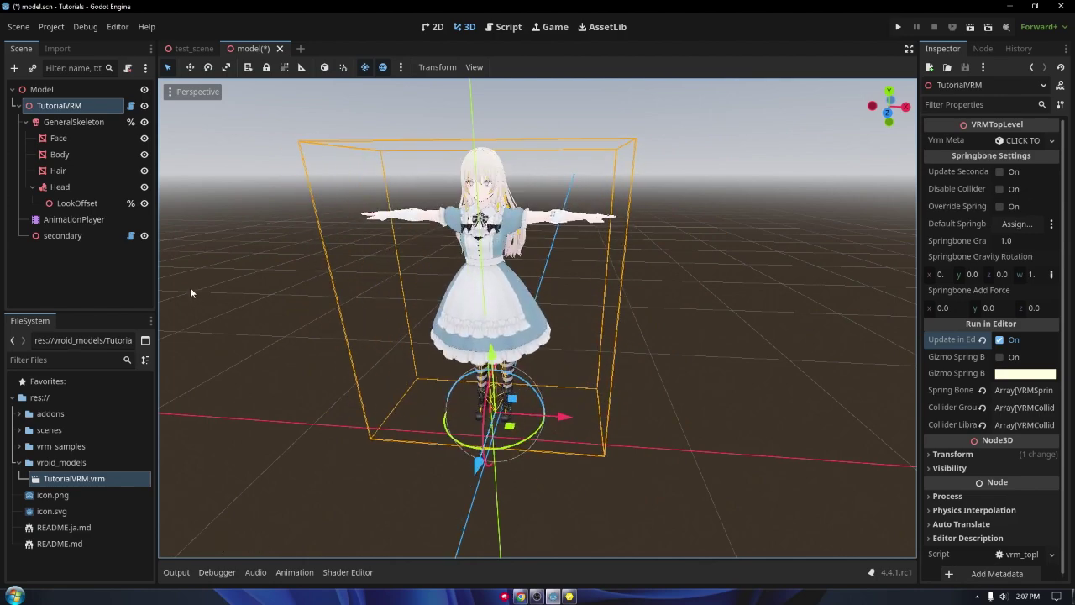
pyautogui.scroll(2, 191, 293)
pyautogui.moveTo(190, 292); pyautogui.dragTo(462, 333, button='middle')
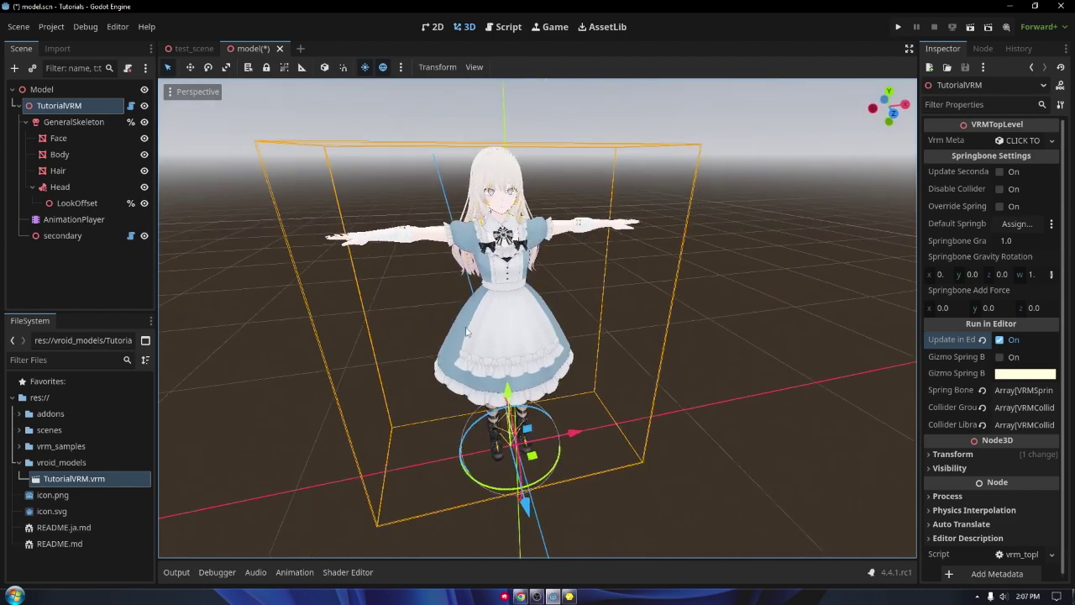
# - Select AnimationPlayer, collapse vroid_models and TutorialVRM, then minimize Godot for the web browser
pyautogui.click(84, 219)
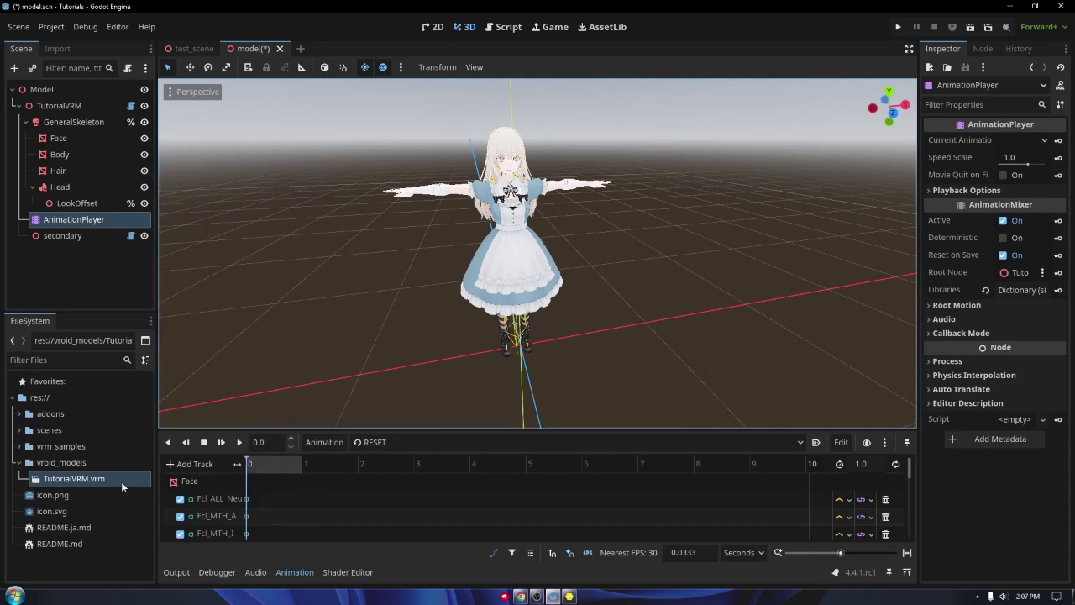
pyautogui.click(19, 462)
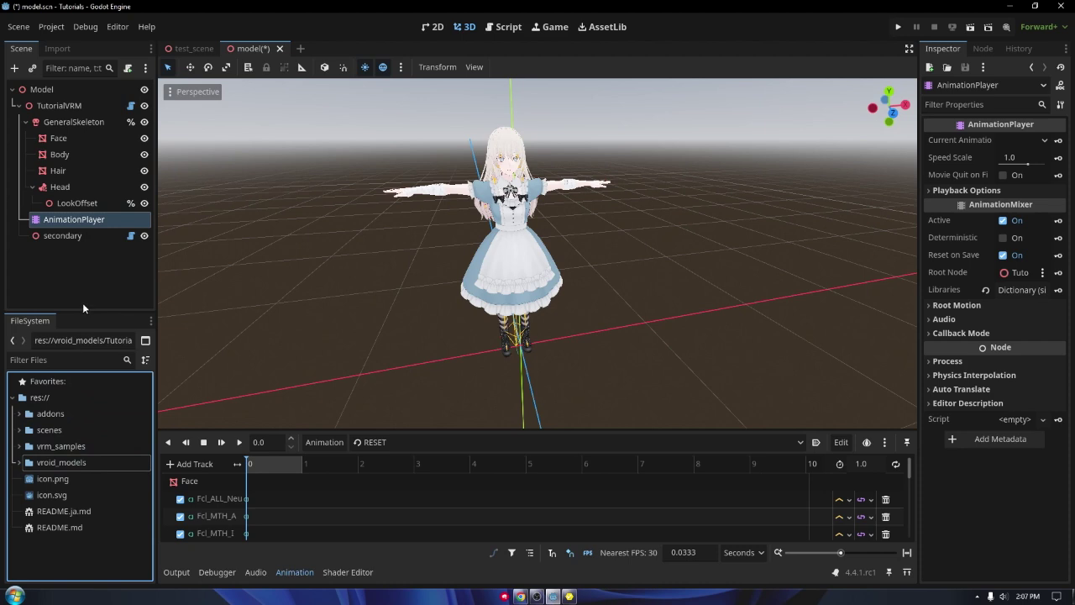
pyautogui.click(19, 106)
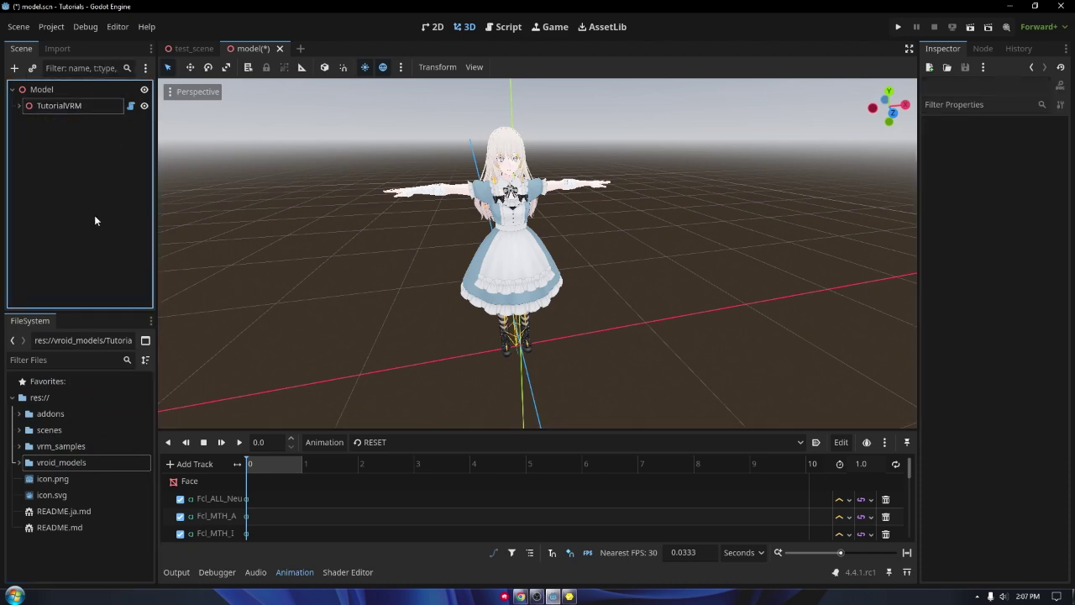
pyautogui.click(1010, 7)
pyautogui.click(521, 596)
# - Go to Mixamo, orbit the X Bot preview, and check then cancel its FBX Binary download settings
pyautogui.write('mixamo')
pyautogui.press('Return')
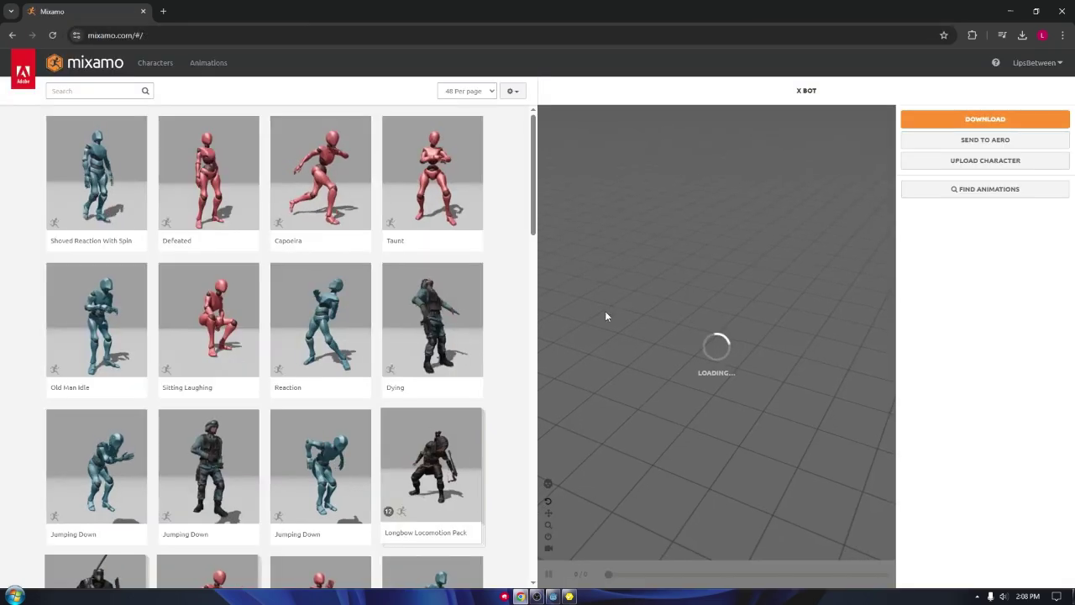
pyautogui.moveTo(605, 315); pyautogui.dragTo(727, 344)
pyautogui.click(985, 119)
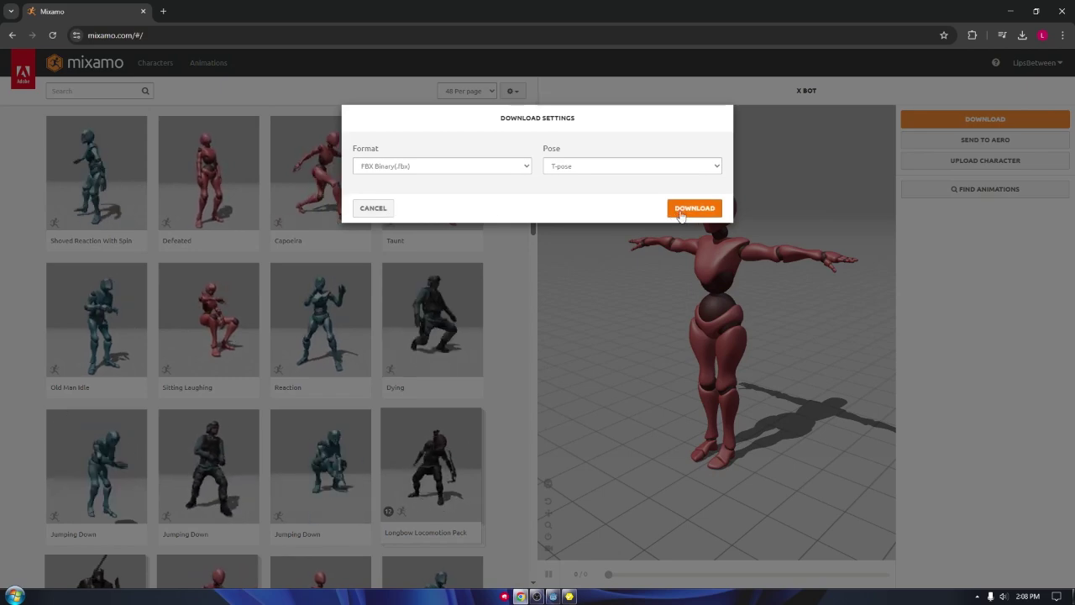
pyautogui.click(383, 210)
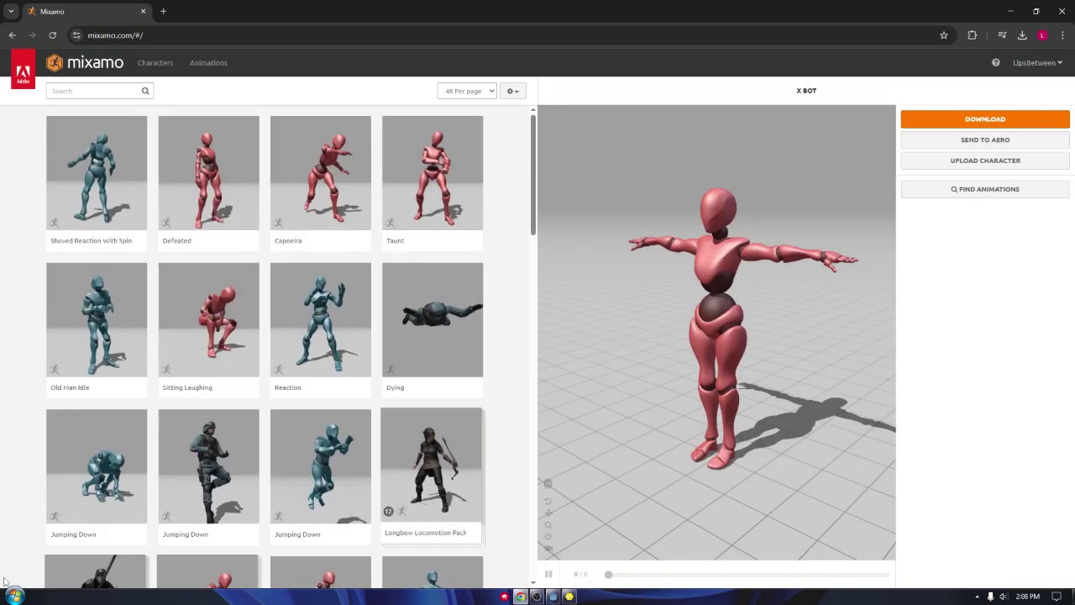
pyautogui.press('super')
# - Open the Downloads folder in a maximized File Explorer window
pyautogui.click(186, 409)
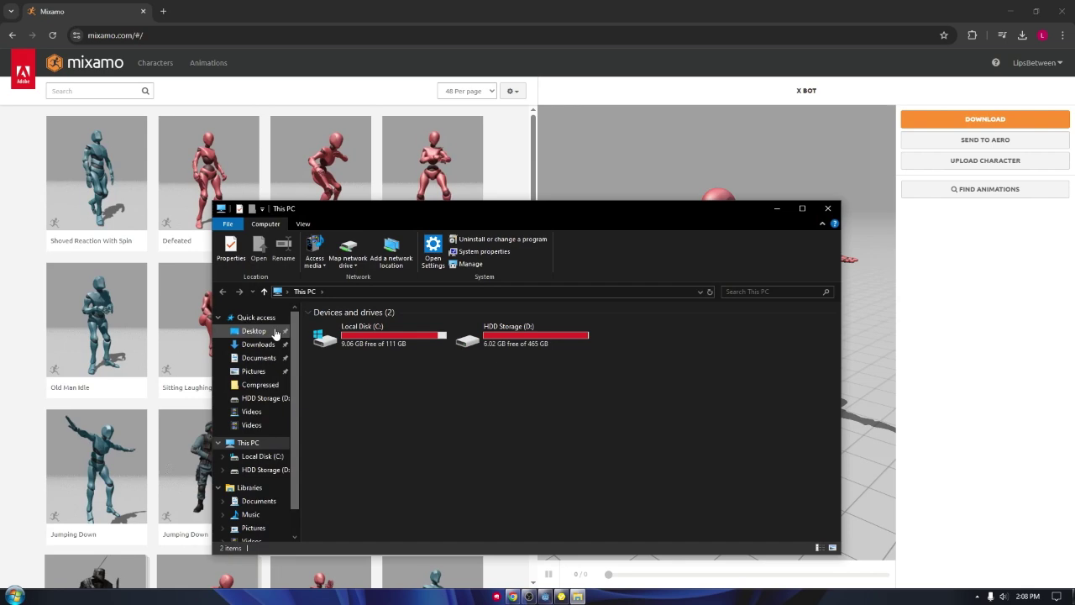
pyautogui.click(261, 345)
pyautogui.click(801, 209)
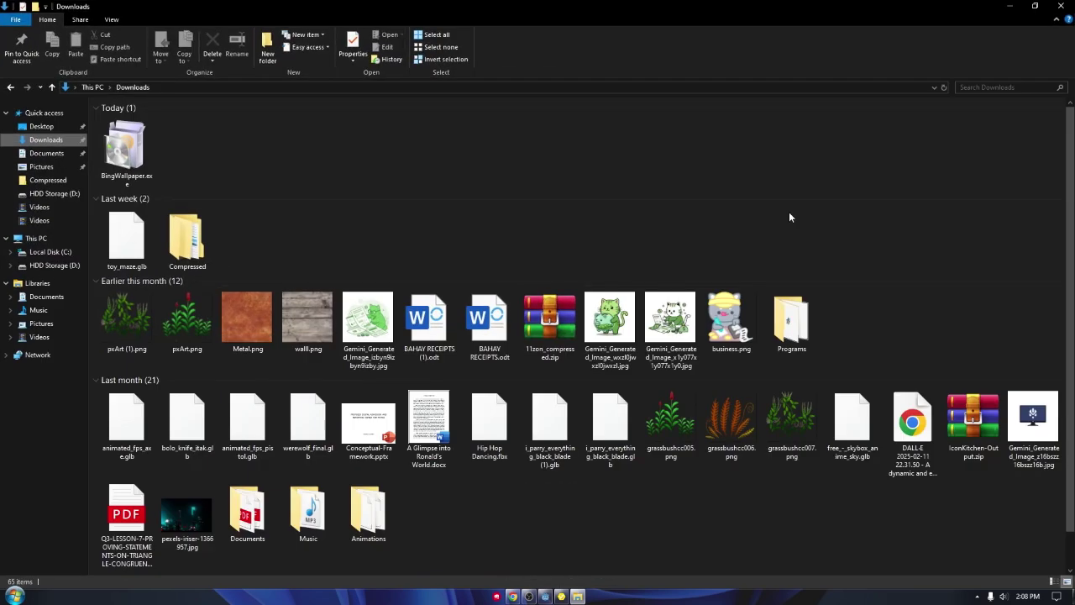
pyautogui.scroll(-3, 509, 365)
pyautogui.scroll(3, 528, 372)
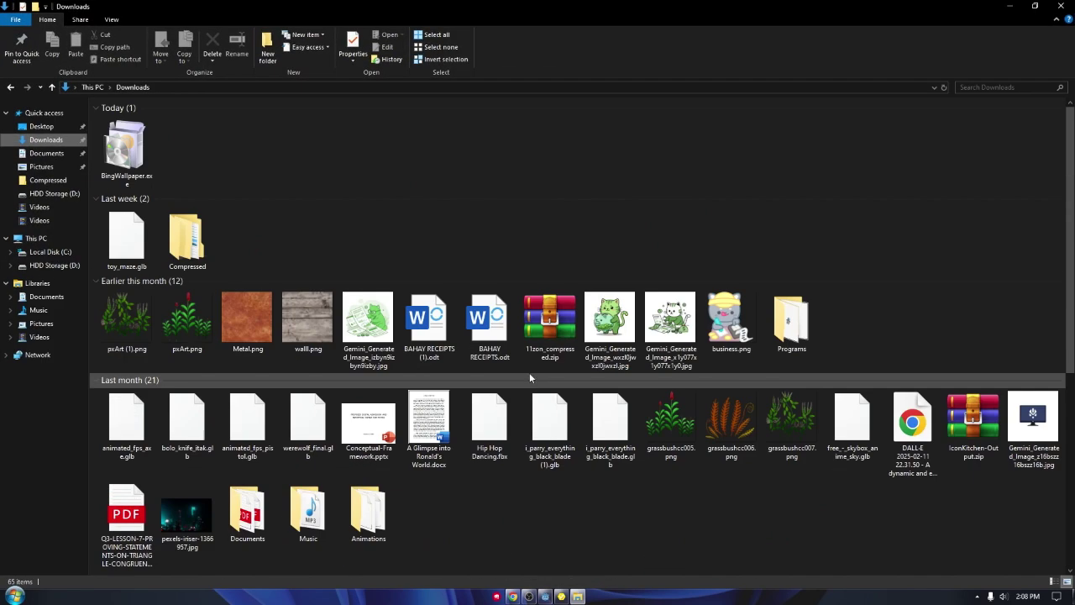
# - Create a new folder in Downloads, declining to merge it with the existing Animations folder
pyautogui.rightClick(415, 234)
pyautogui.moveTo(500, 403)
pyautogui.click(564, 405)
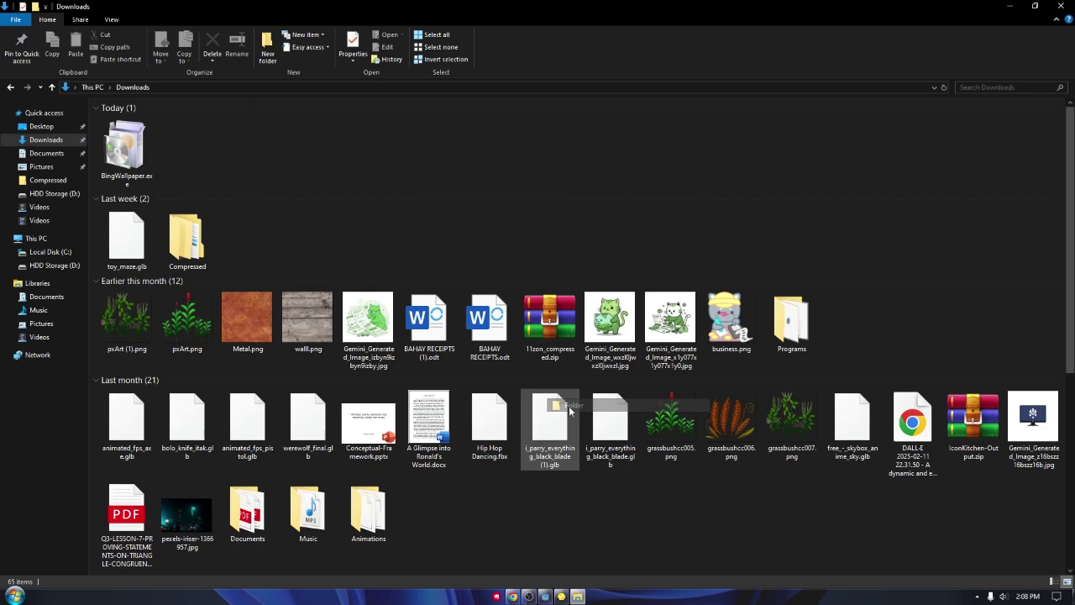
pyautogui.write('Animatio')
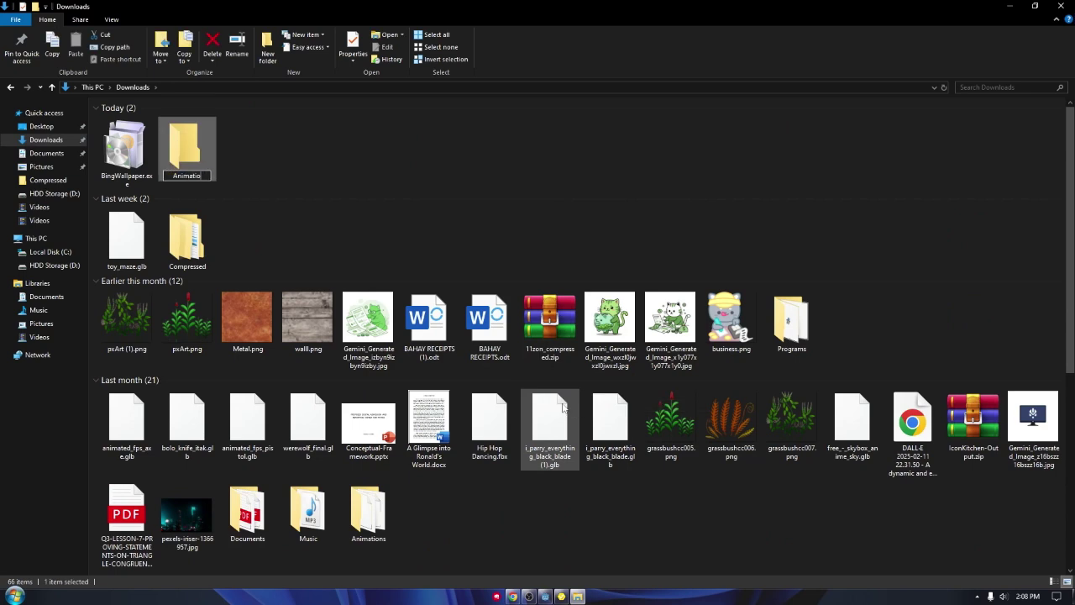
pyautogui.write('ns')
pyautogui.press('Return')
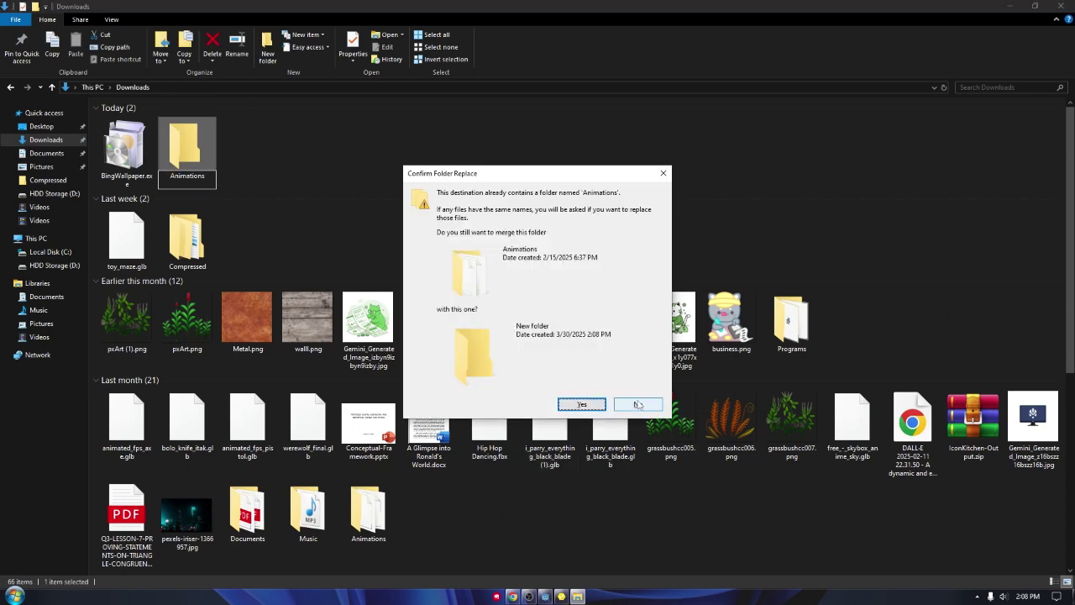
pyautogui.click(638, 404)
# - Rename the new folder to TutorialAnimations and return to Mixamo's X Bot download settings
pyautogui.rightClick(186, 172)
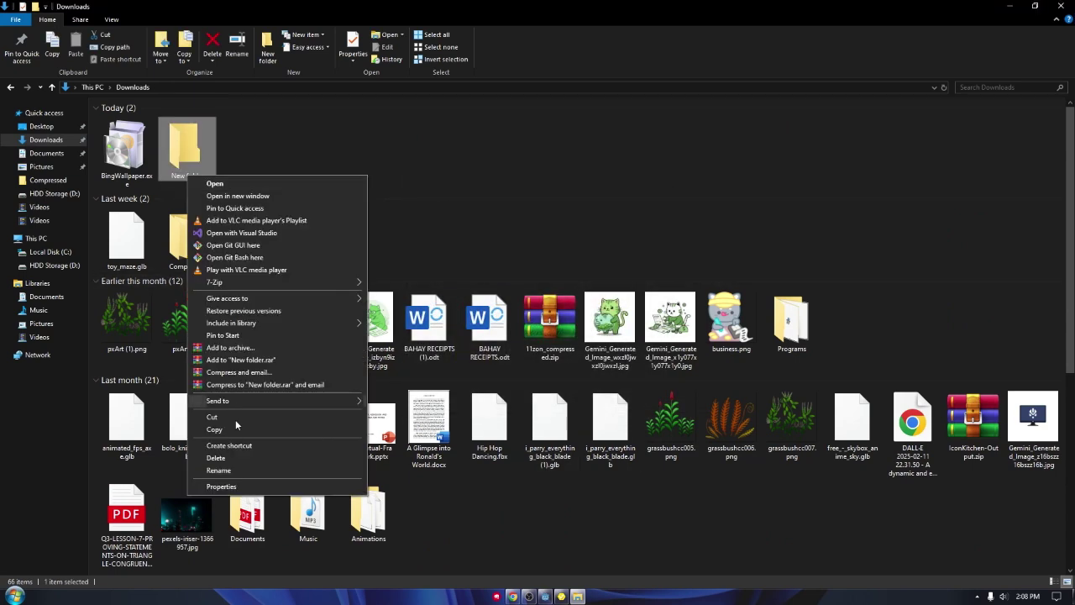
pyautogui.click(240, 475)
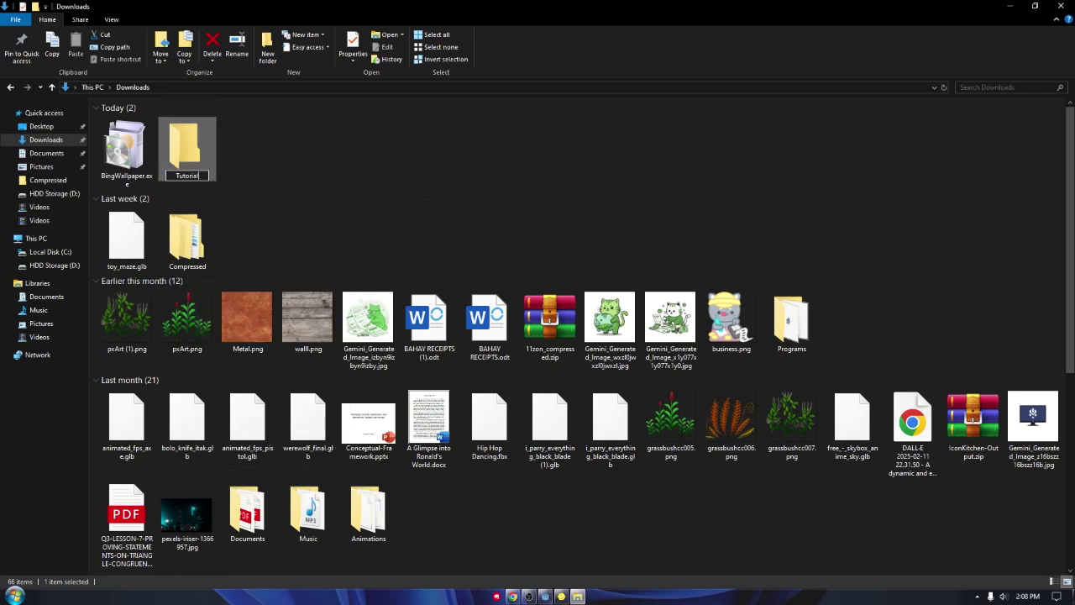
pyautogui.write('TutorialAnimations')
pyautogui.press('Return')
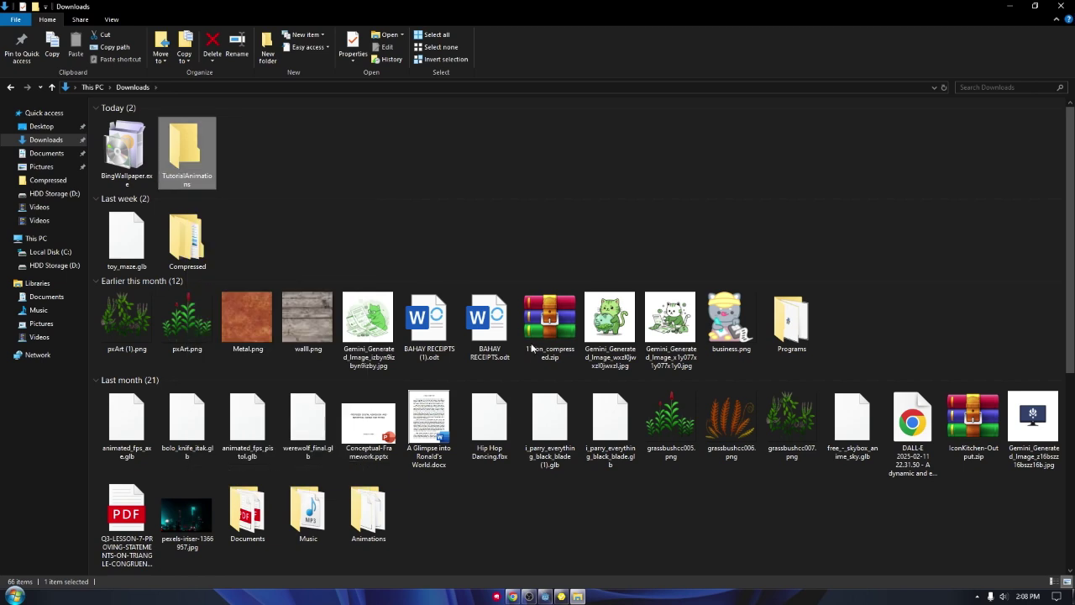
pyautogui.hotkey('alt', 'Tab')
pyautogui.click(933, 120)
# - Download X Bot as FBX, then search animations for 'idle' and preview Neutral Idle
pyautogui.click(694, 208)
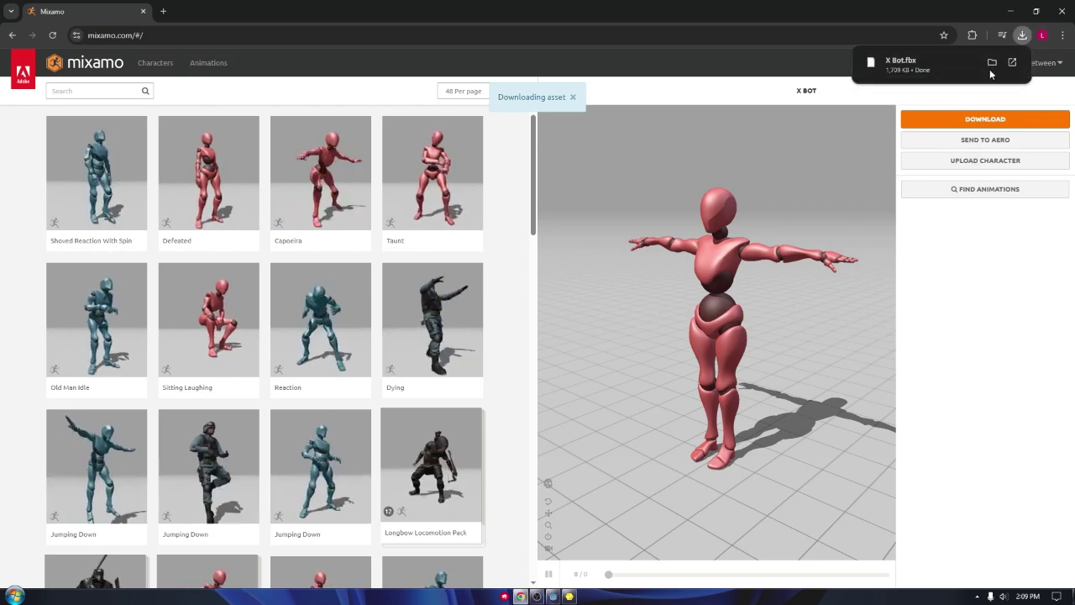
pyautogui.click(199, 71)
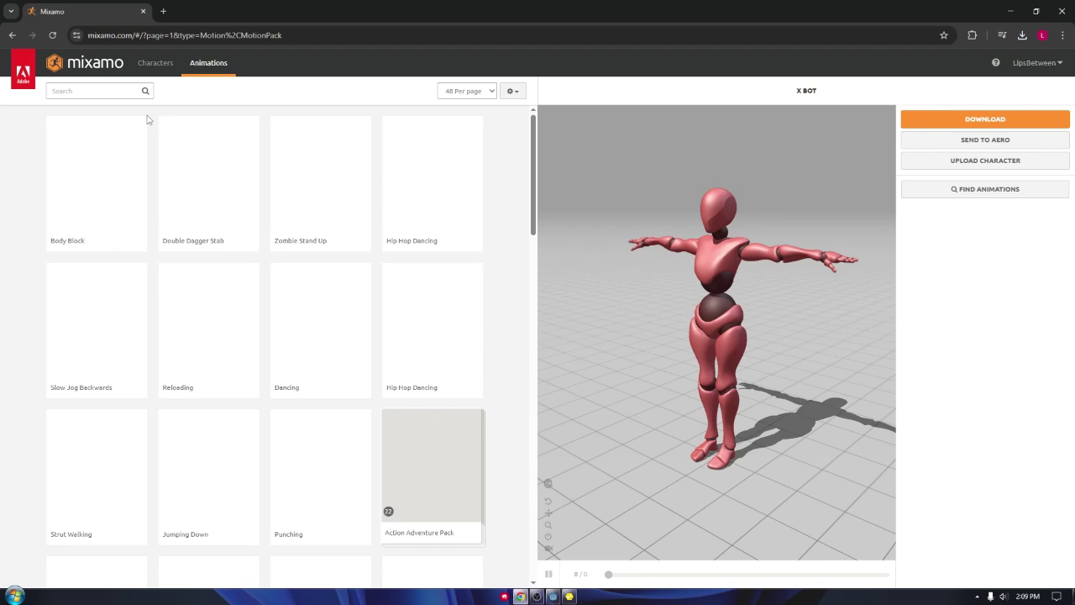
pyautogui.click(117, 91)
pyautogui.write('idle')
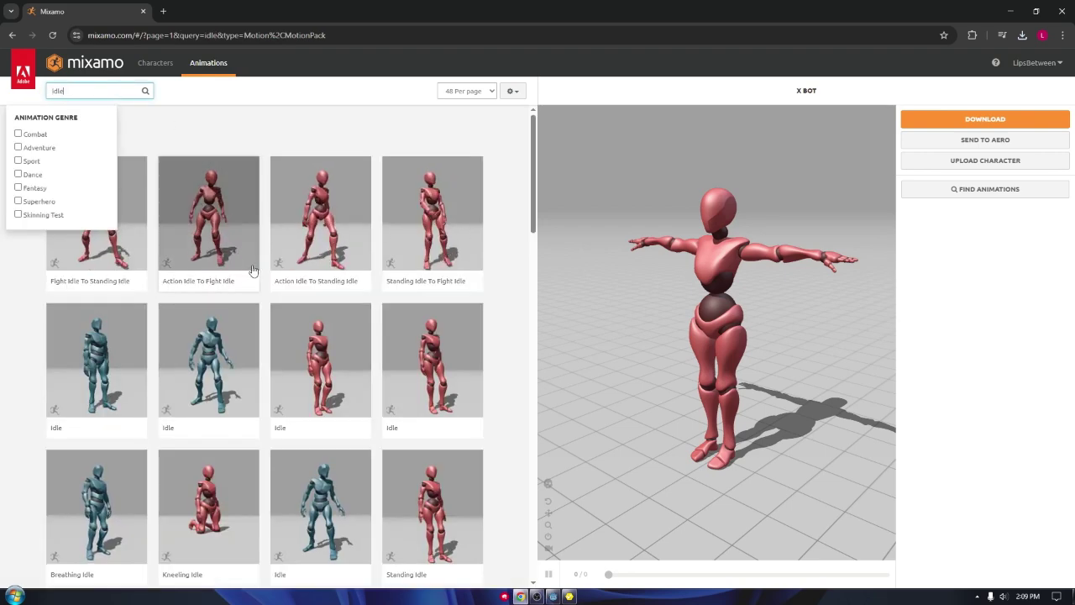
pyautogui.scroll(-8, 252, 269)
pyautogui.scroll(-5, 256, 285)
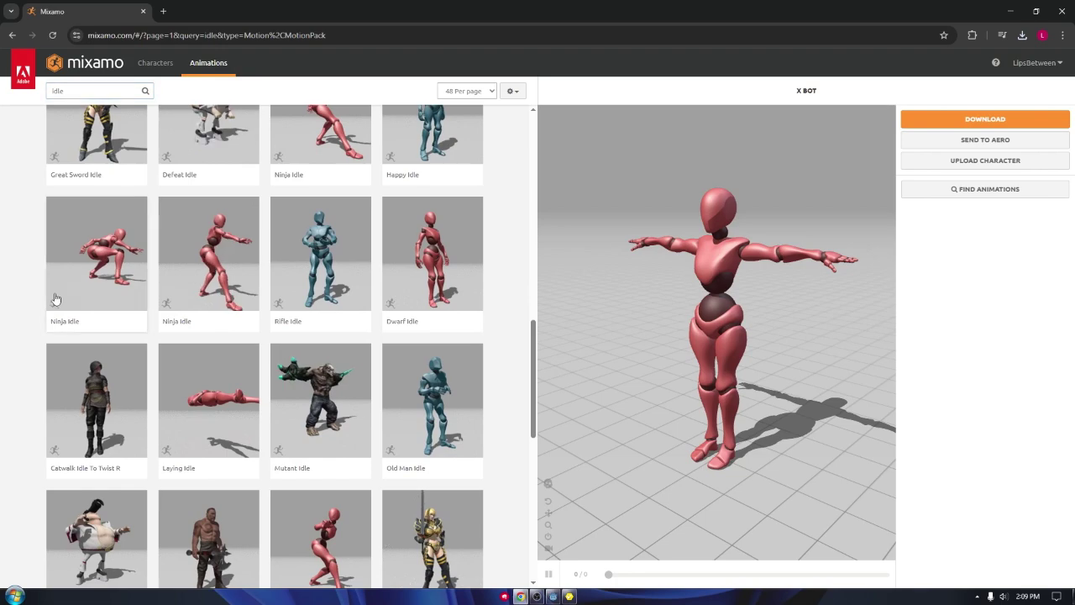
pyautogui.scroll(10, 252, 308)
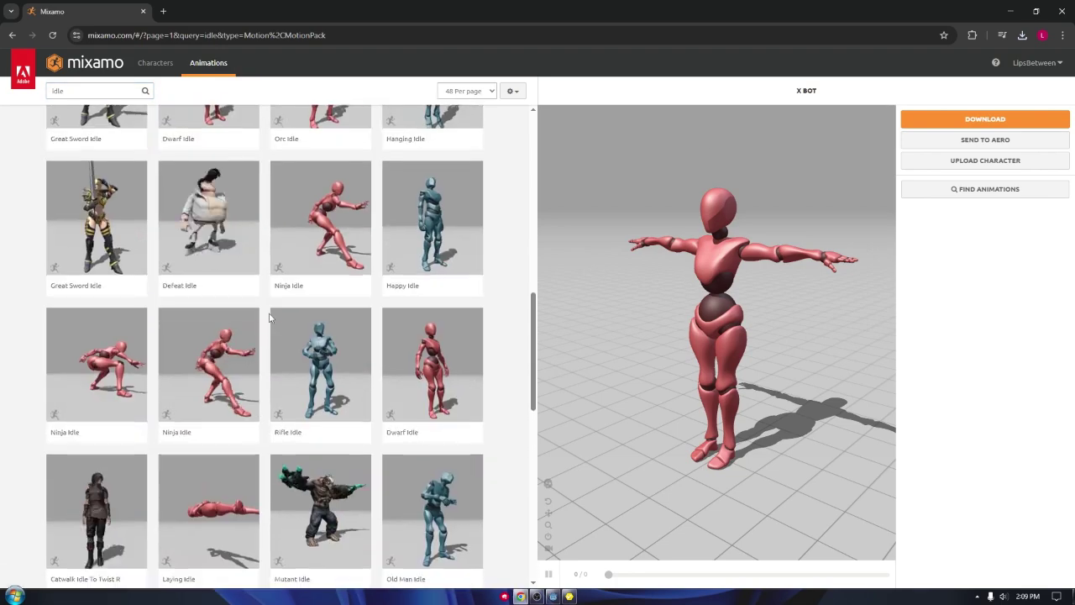
pyautogui.click(208, 328)
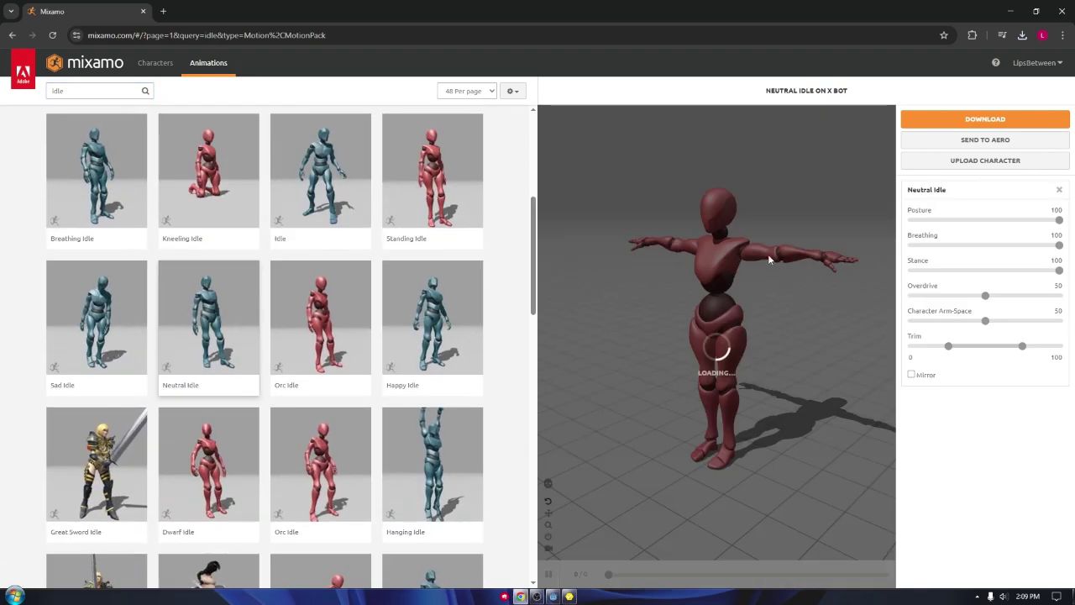
# - Set Neutral Idle's Stance to 0 and raise Character Arm-Space to 75
pyautogui.click(1059, 220)
pyautogui.click(985, 294)
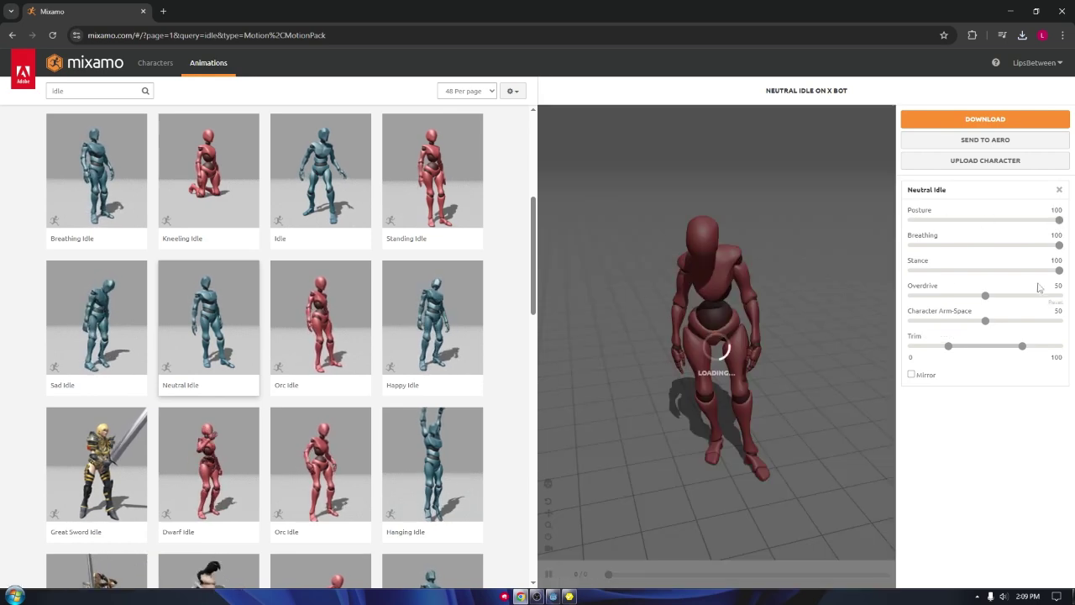
pyautogui.moveTo(1004, 324); pyautogui.dragTo(1022, 327)
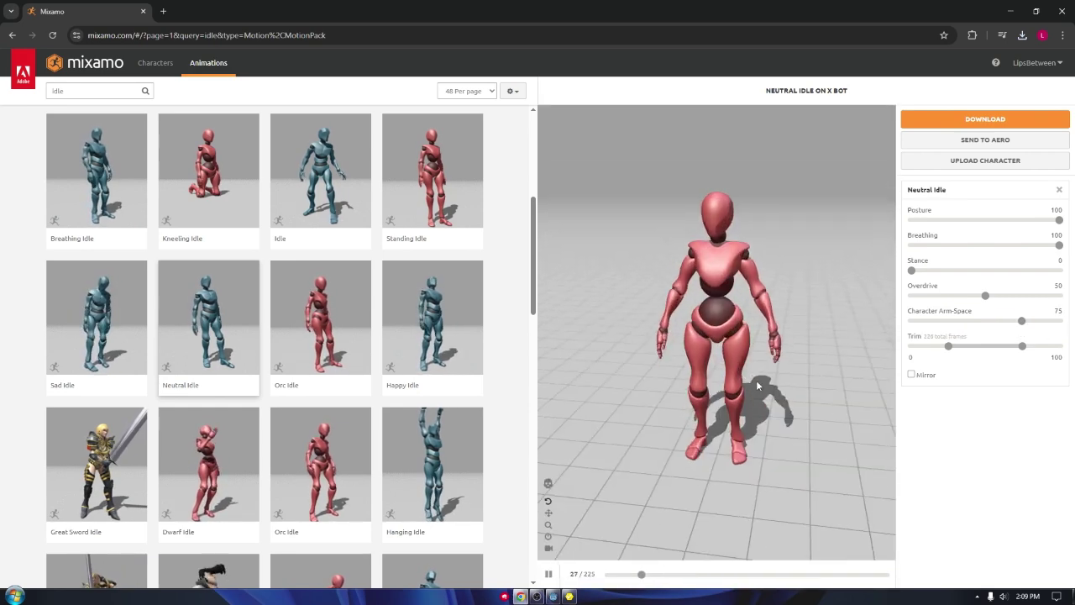